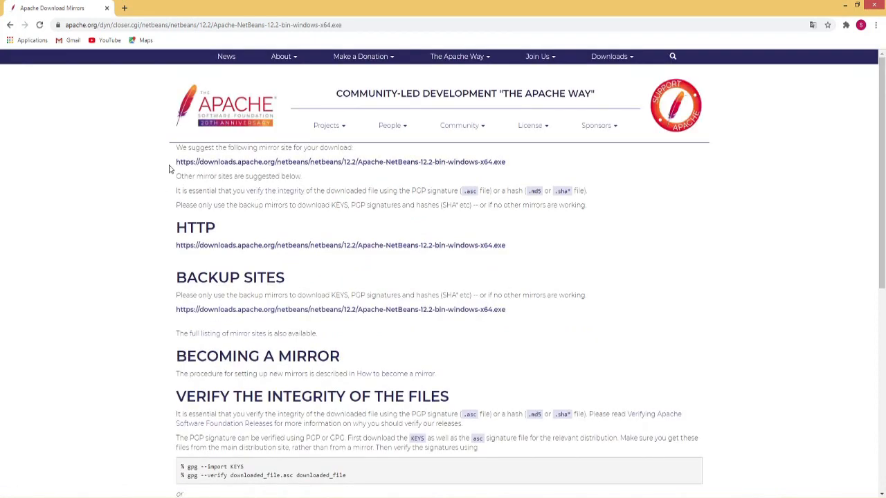
Step: Download Apache-NetBeans-12.2-bin-windows-x64.exe from the suggested mirror site and launch the downloaded installer
left_click_drag(178, 162, 520, 165)
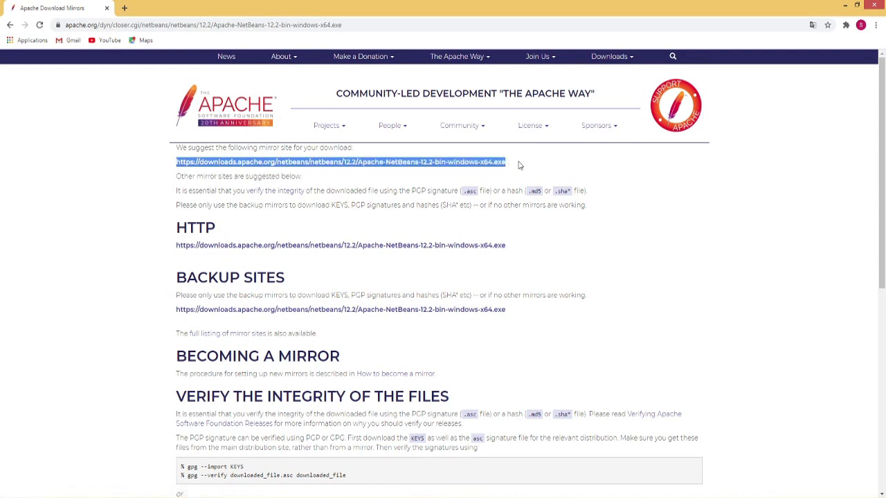
left_click(484, 180)
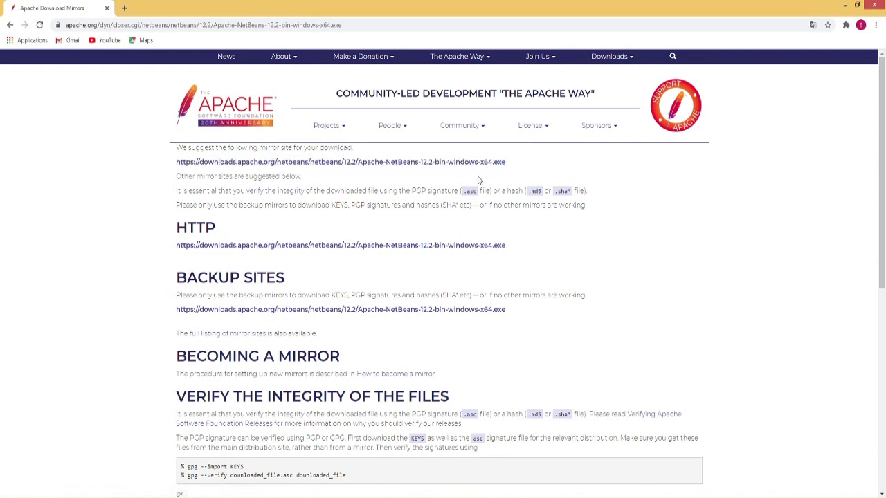
left_click(381, 163)
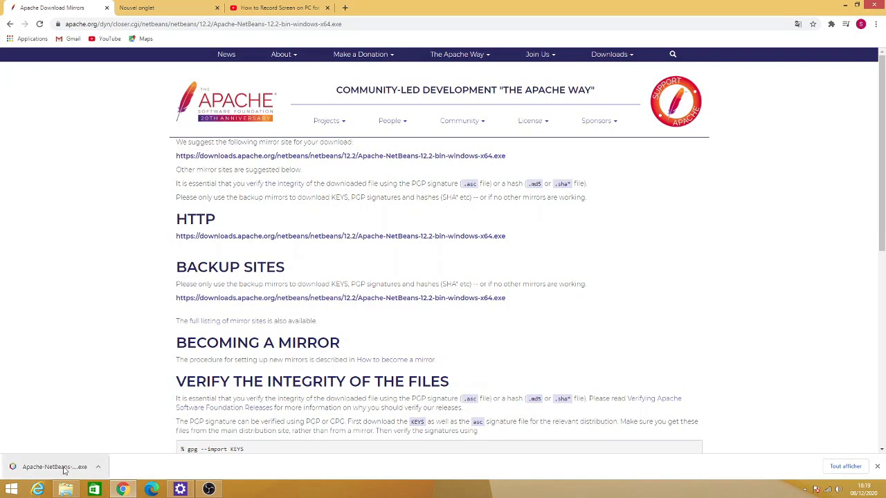
left_click(65, 468)
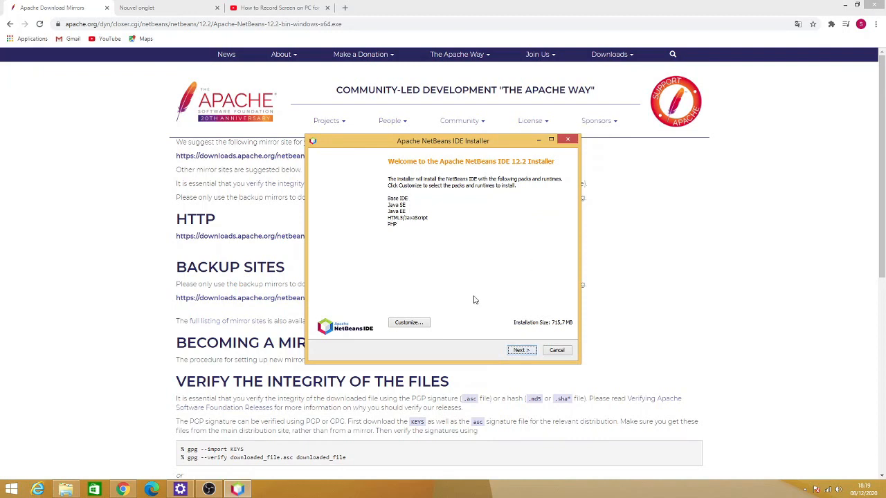
Step: Customize the installation to exclude PHP, keeping Base IDE, Java SE, Java EE and HTML5/JavaScript
left_click(409, 322)
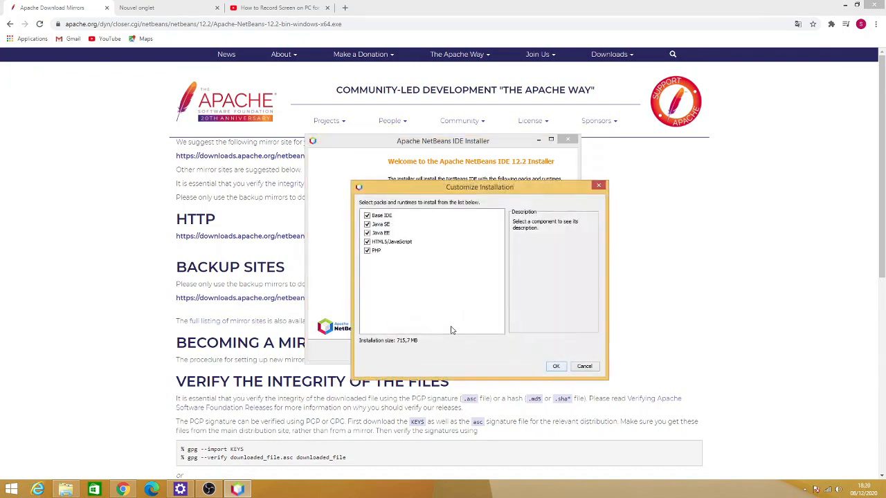
left_click(368, 251)
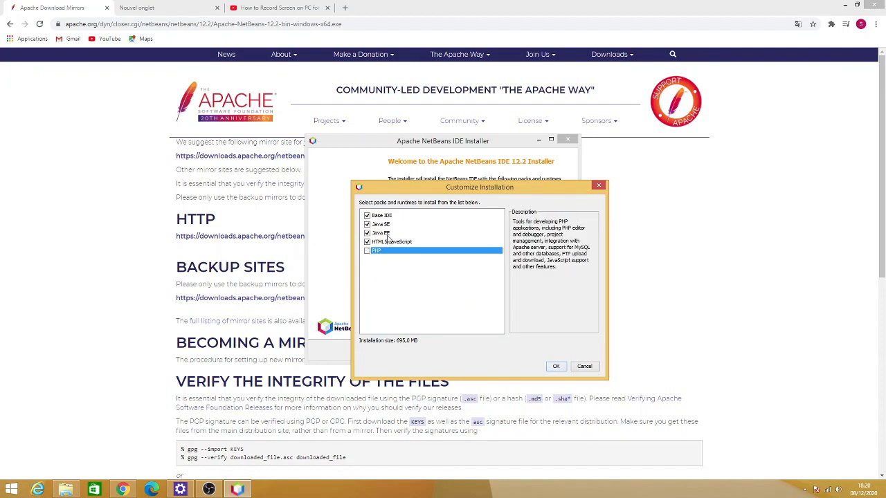
left_click(386, 233)
left_click(388, 225)
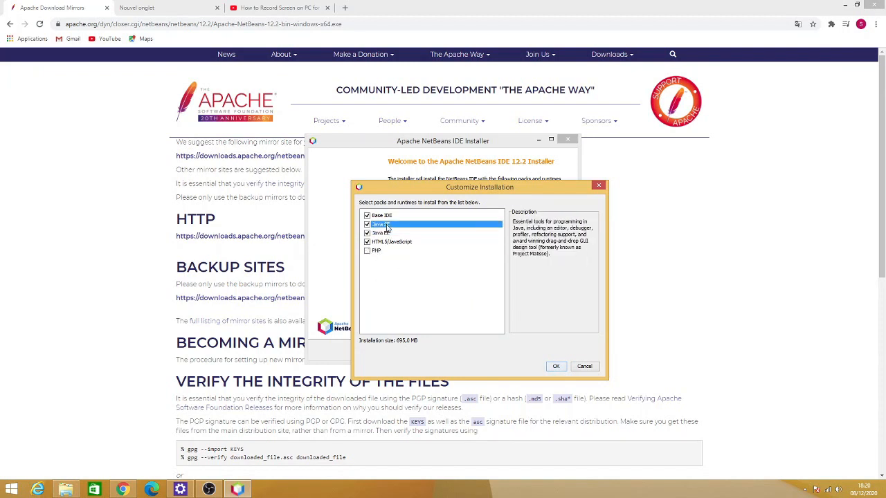
left_click(388, 217)
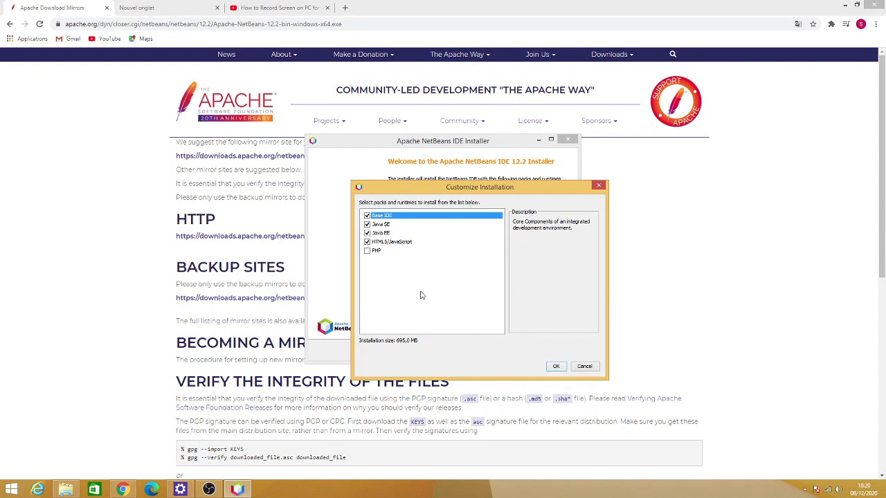
left_click(368, 242)
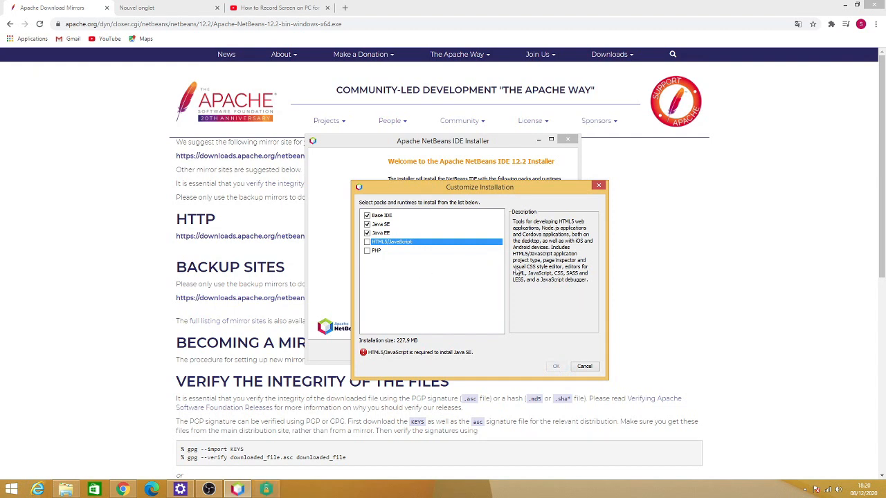
left_click(368, 243)
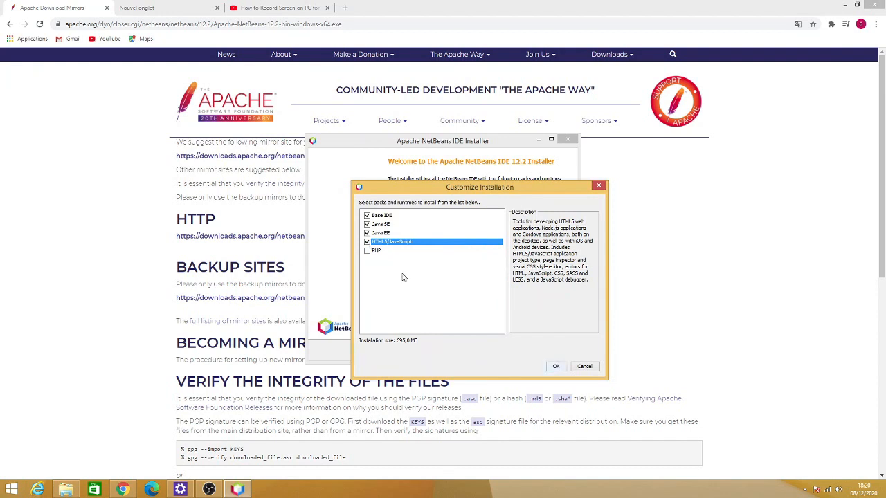
left_click(557, 367)
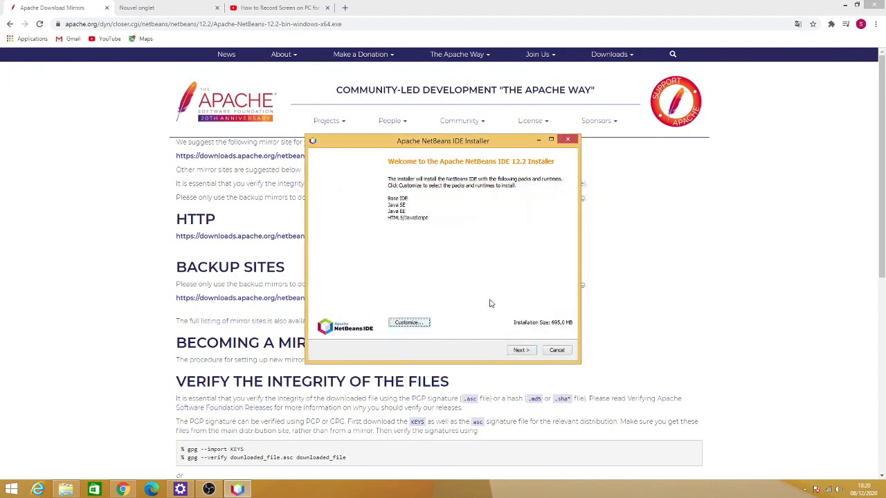
Step: Proceed to the license agreement and accept its terms to reach the installation folder settings
left_click(521, 351)
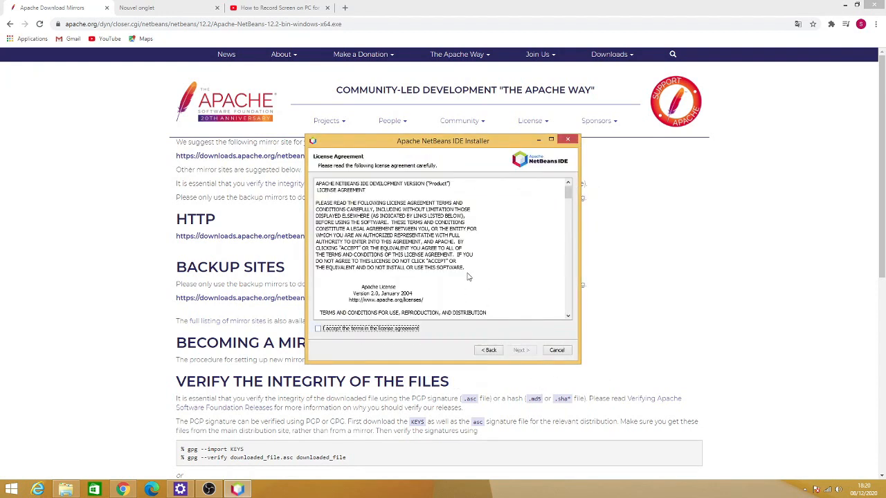
left_click(345, 329)
left_click(521, 351)
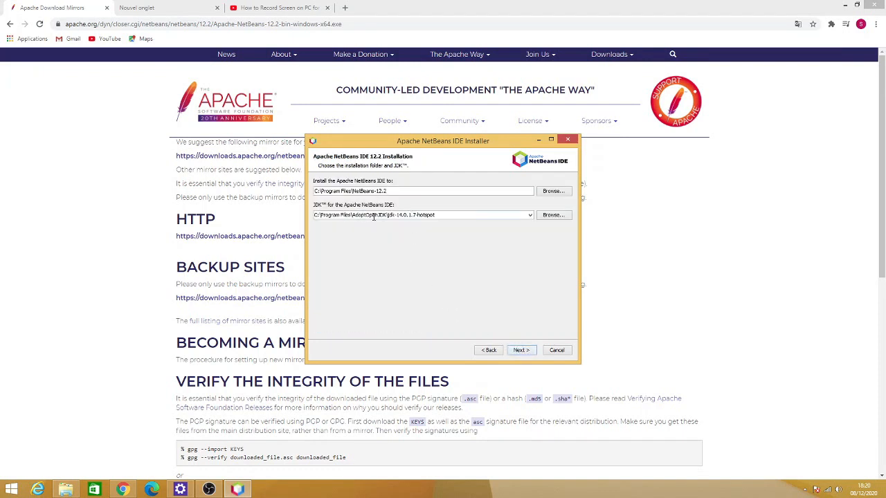
Step: Install NetBeans 12.2 with the proposed installation folder, JDK 14.0.1.7 hotspot and update check, and finish the setup
left_click_drag(436, 216, 393, 216)
left_click(521, 351)
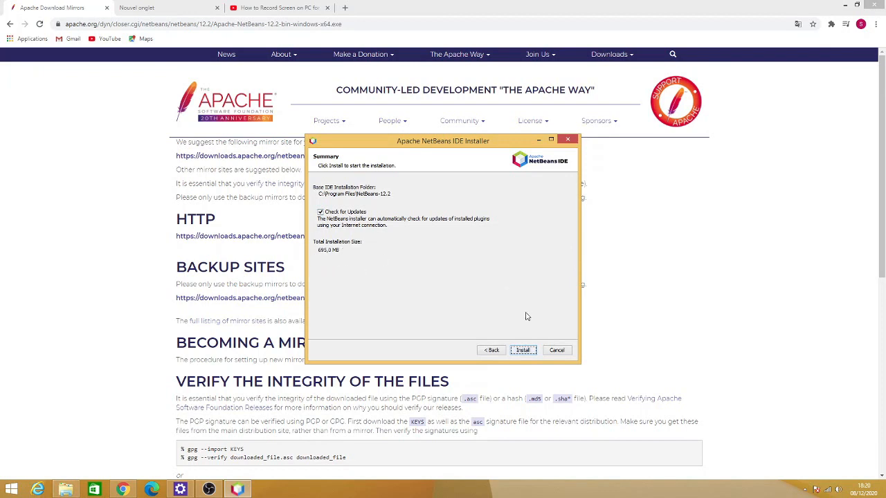
left_click(522, 350)
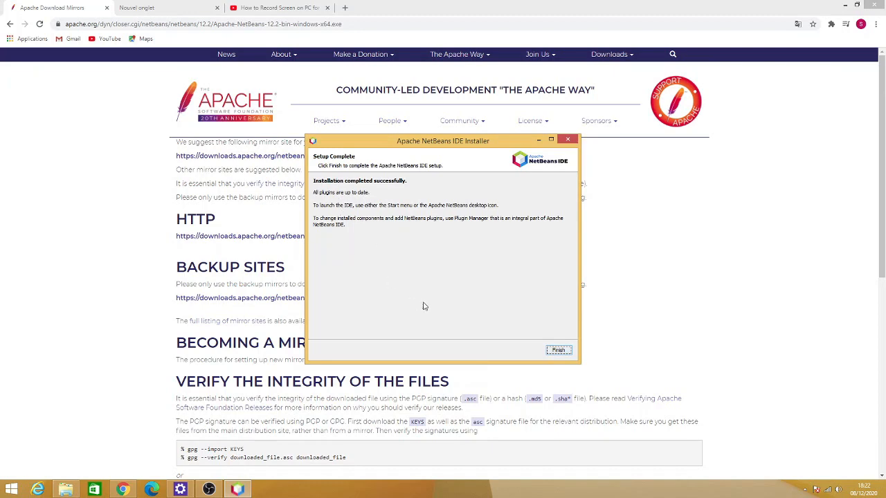
left_click(559, 350)
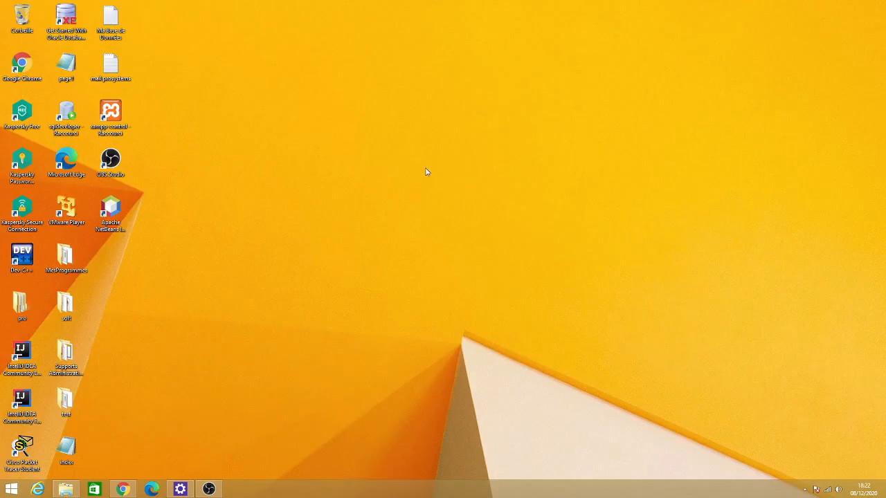
Step: Launch Apache NetBeans IDE from the desktop and maximize its window
left_click(113, 216)
double_click(113, 217)
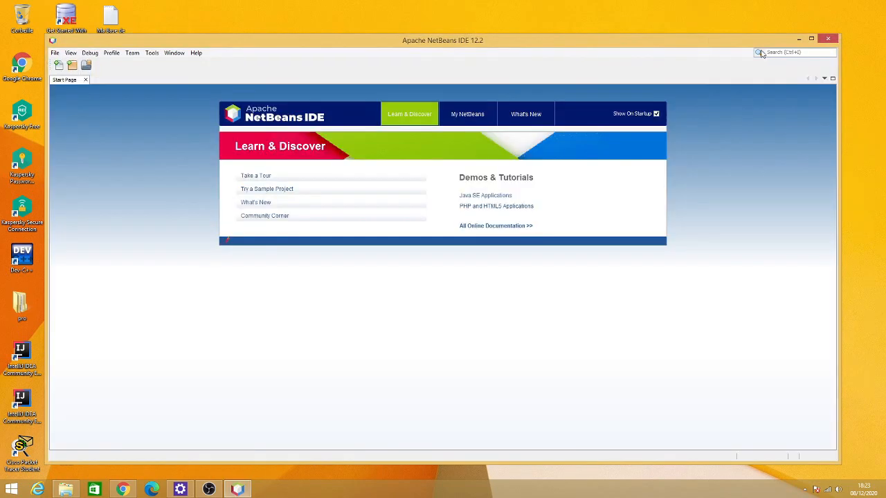
left_click(811, 39)
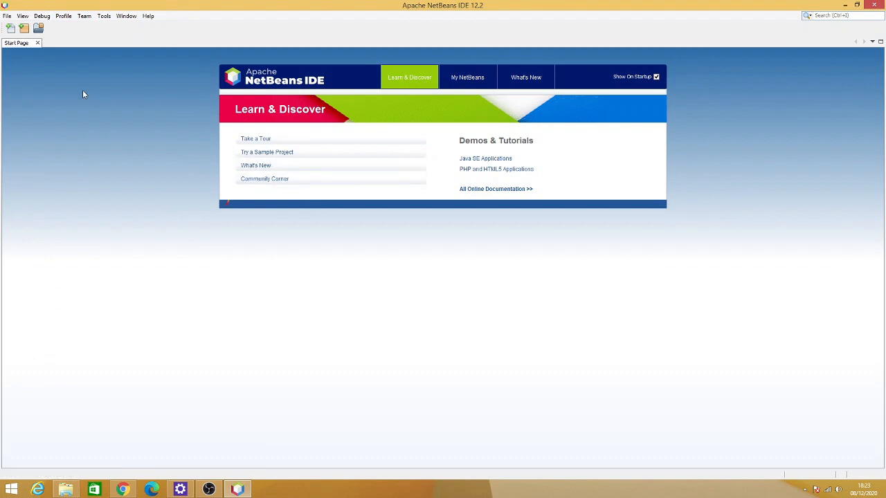
Step: Close the Start Page and narrow the Projects pane to about half its width
left_click(38, 43)
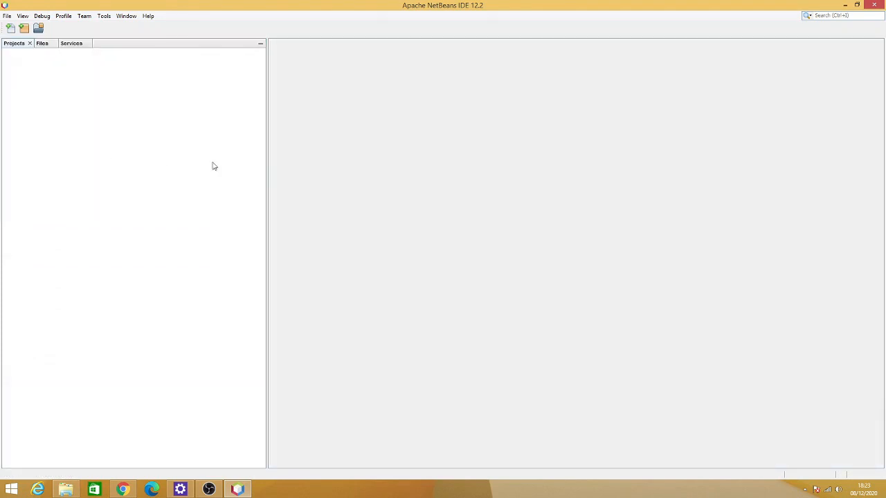
left_click_drag(266, 179, 144, 174)
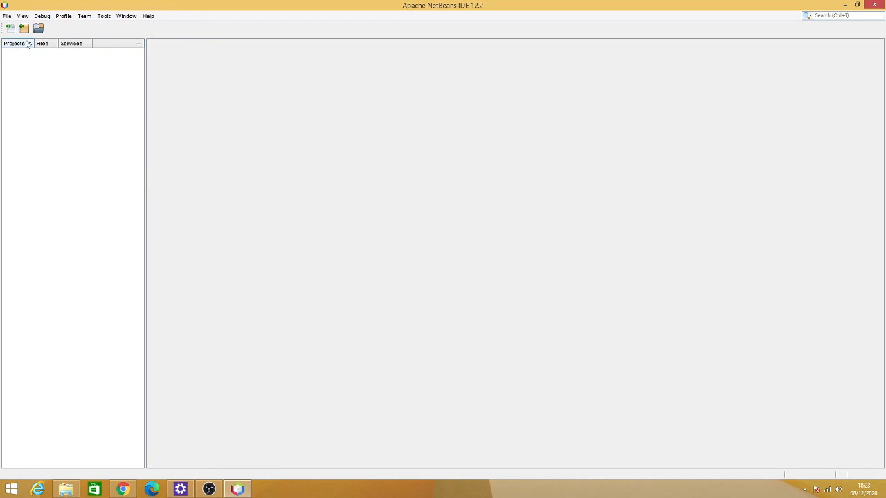
Step: Start a new project of the Java Application type in the Java with Maven category
left_click(7, 15)
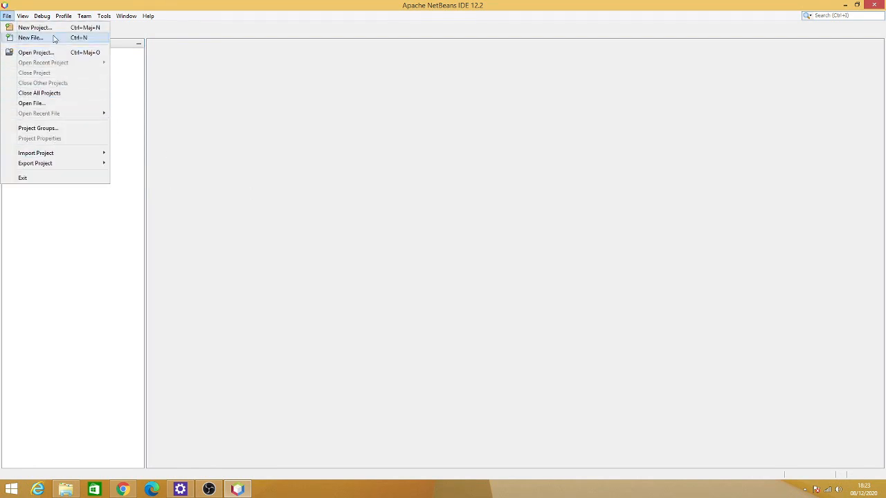
left_click(33, 27)
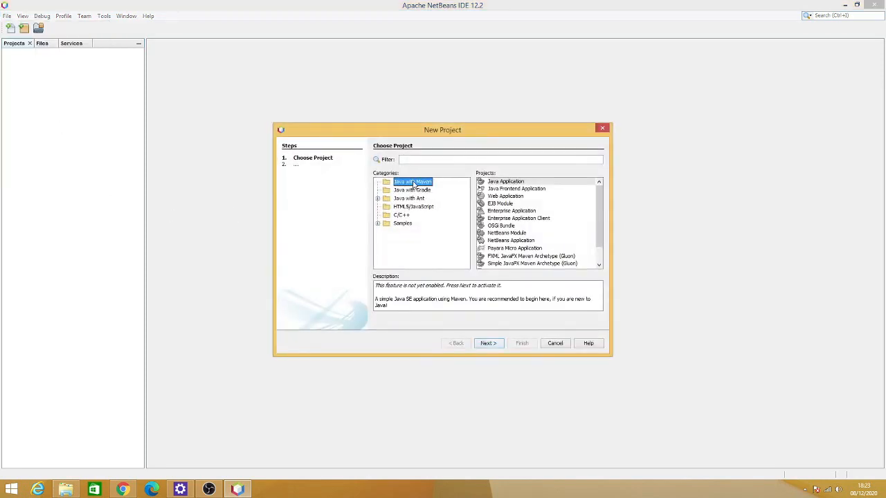
left_click(522, 183)
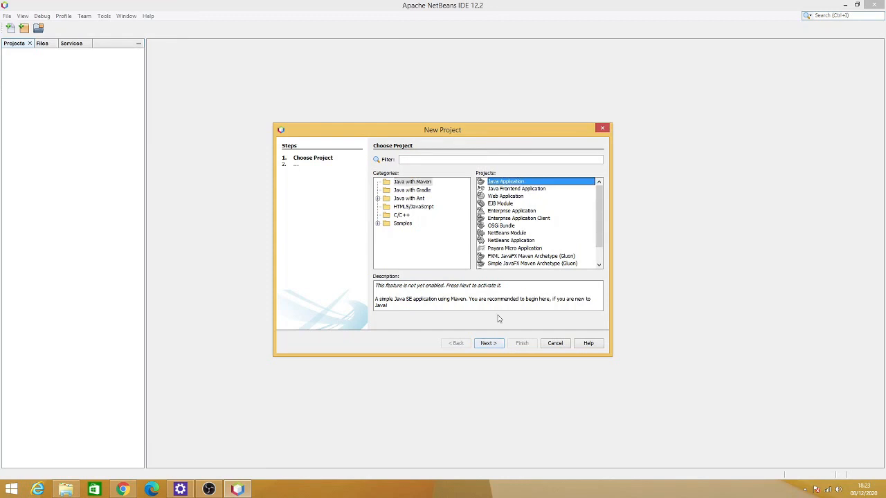
left_click(489, 344)
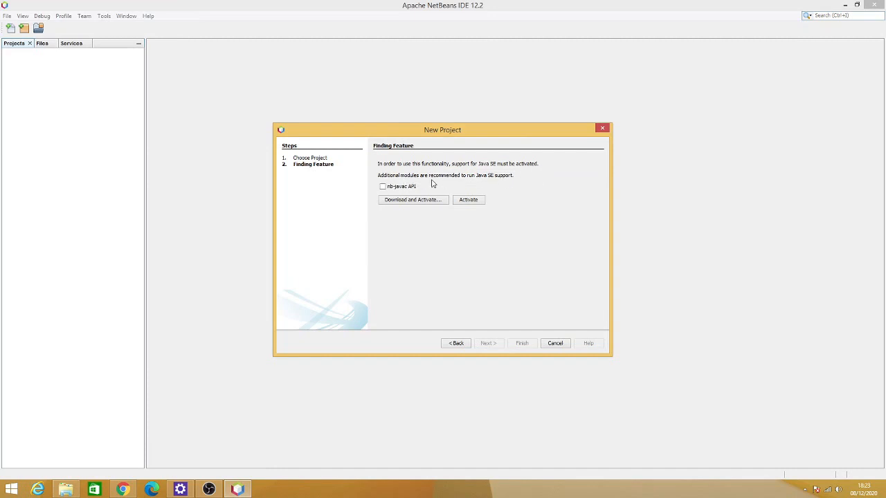
Step: Download and activate Java SE support with the nb-javac API plugin, accepting its license agreements
left_click(383, 187)
left_click(413, 200)
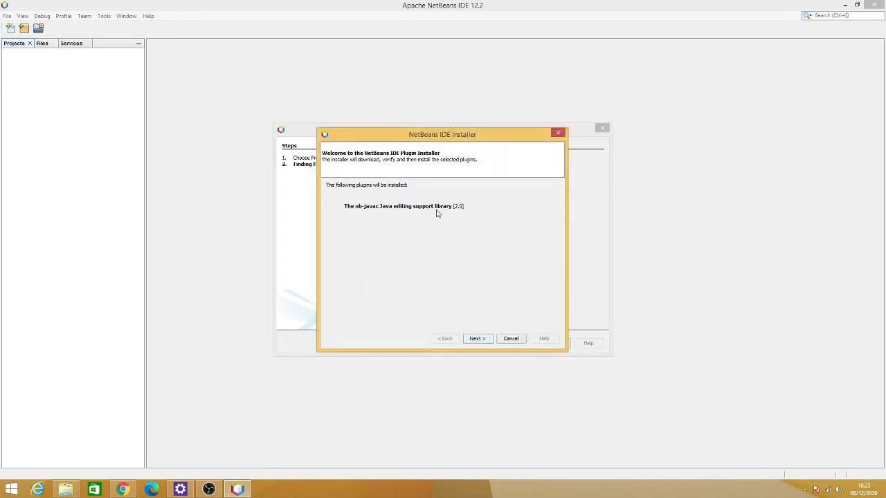
left_click(477, 339)
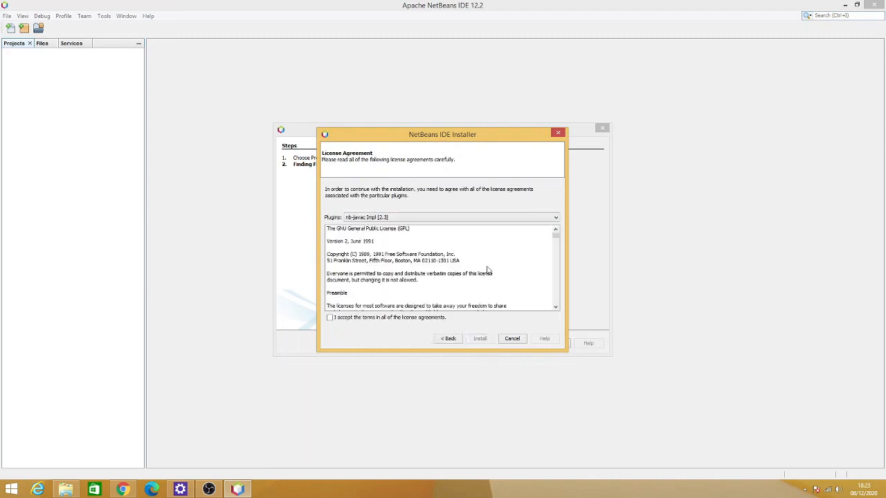
left_click(372, 318)
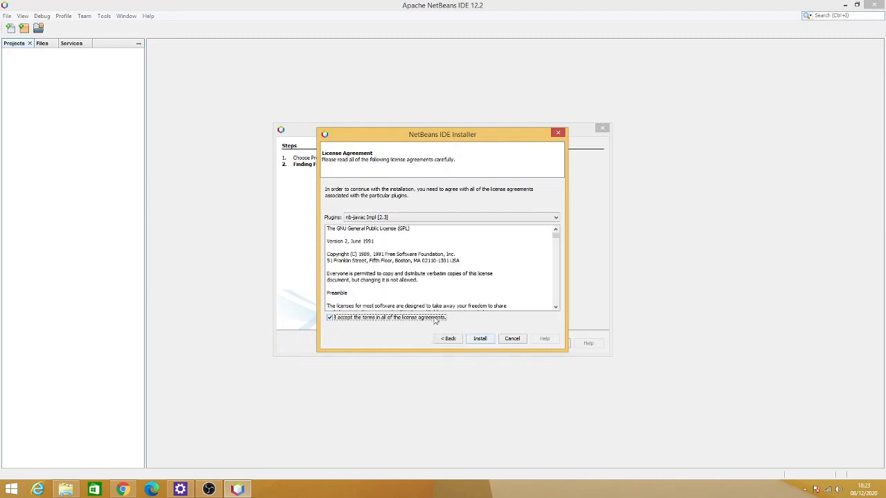
left_click(480, 339)
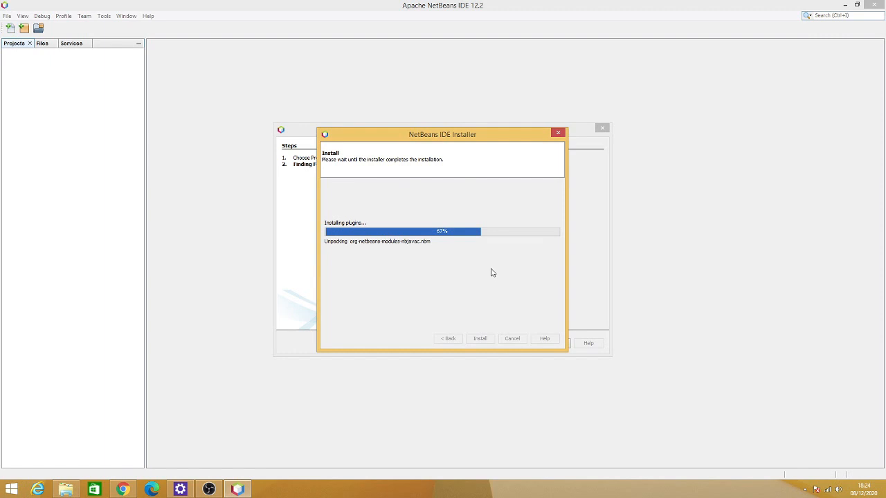
left_click(517, 339)
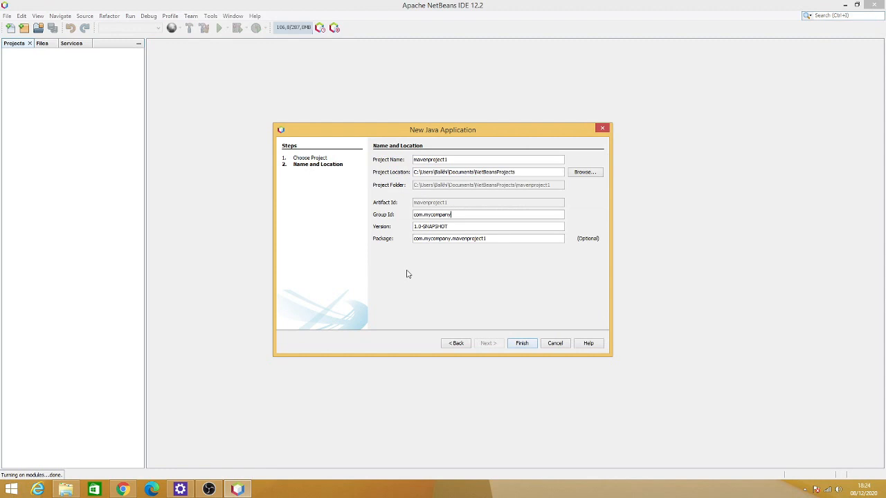
Step: Name the new Java application project First_Project
left_click_drag(454, 159, 405, 159)
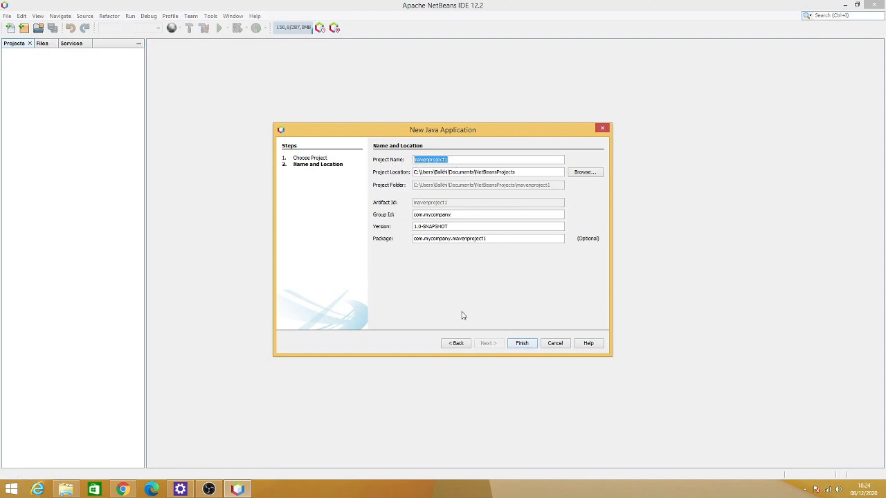
type("F")
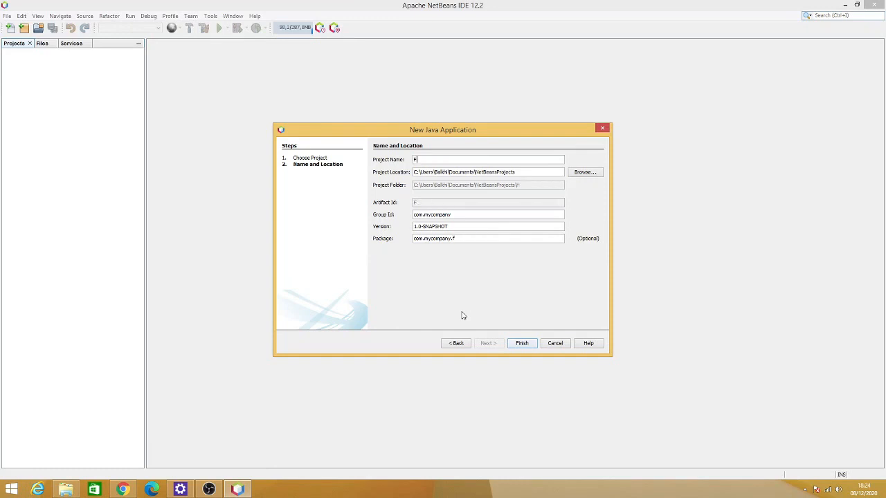
type("irst ")
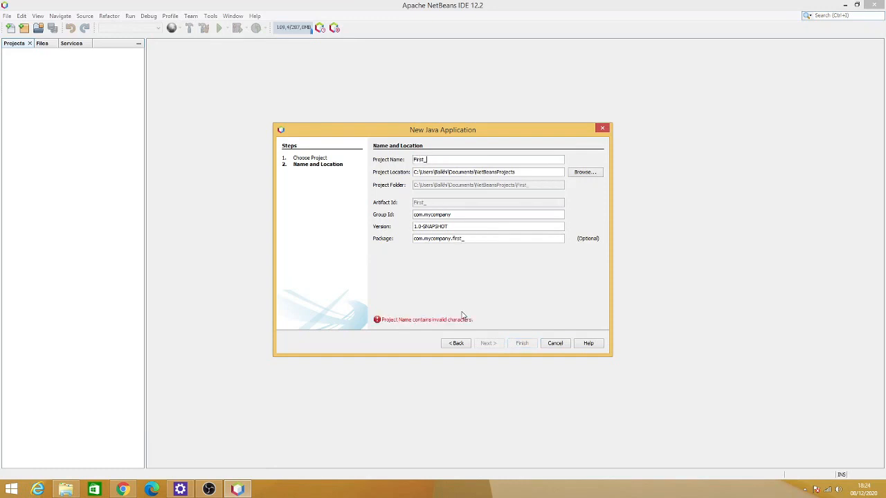
type("Project")
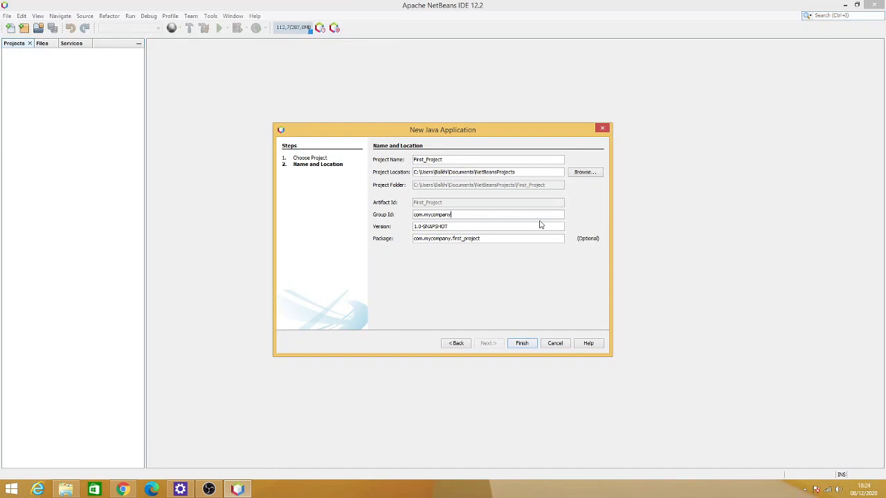
Step: Replace the project's Group Id with Test
key("BackSpace")
key("BackSpace")
key("BackSpace")
key("BackSpace")
key("BackSpace")
key("BackSpace")
key("BackSpace")
key("BackSpace")
key("BackSpace")
key("BackSpace")
key("BackSpace")
key("BackSpace")
key("BackSpace")
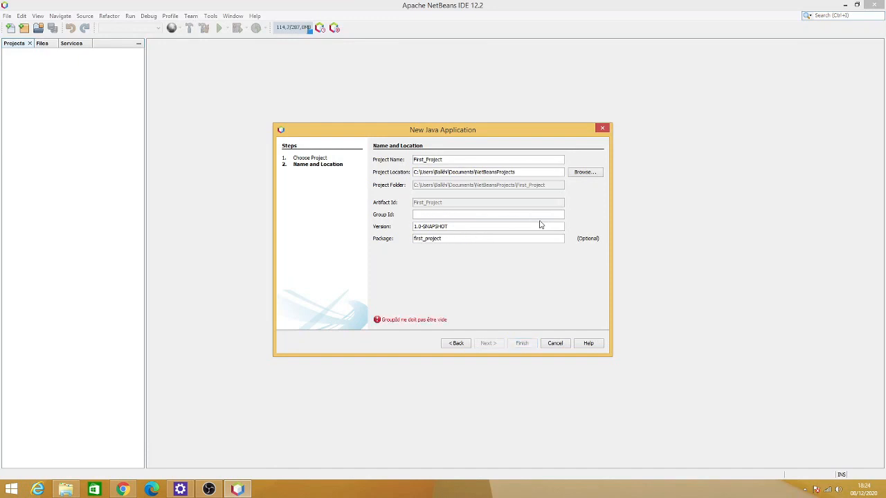
type("Test")
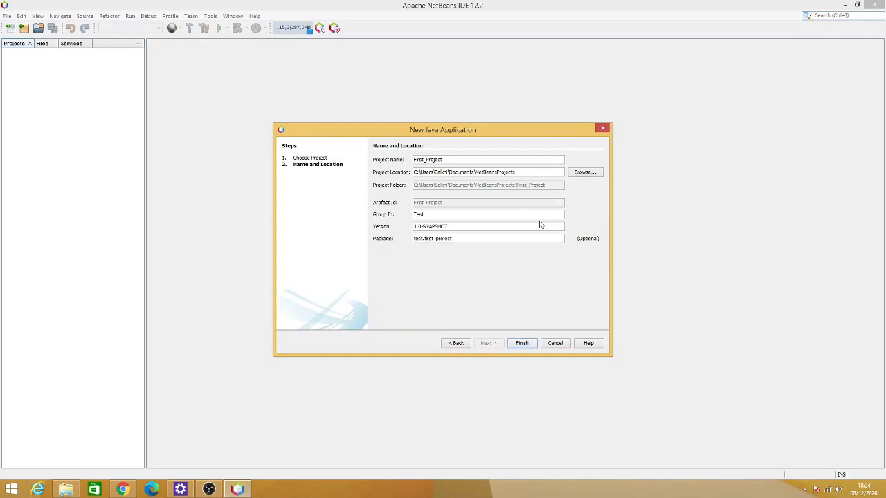
Step: Complete the project's Group Id as TestCode and create the project
type("Code")
left_click_drag(477, 239, 407, 243)
left_click(478, 236)
left_click(523, 343)
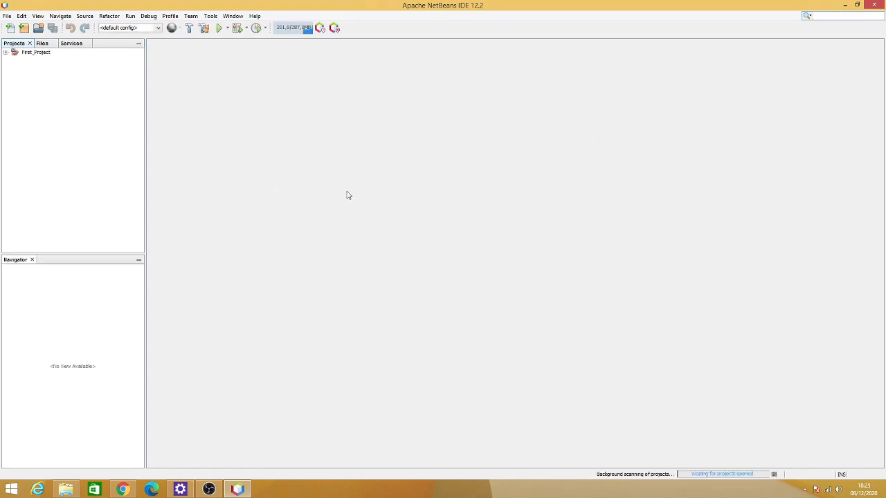
Step: Start a new JFrame Form in the testcode.first_project package under First_Project's Source Packages
left_click(6, 53)
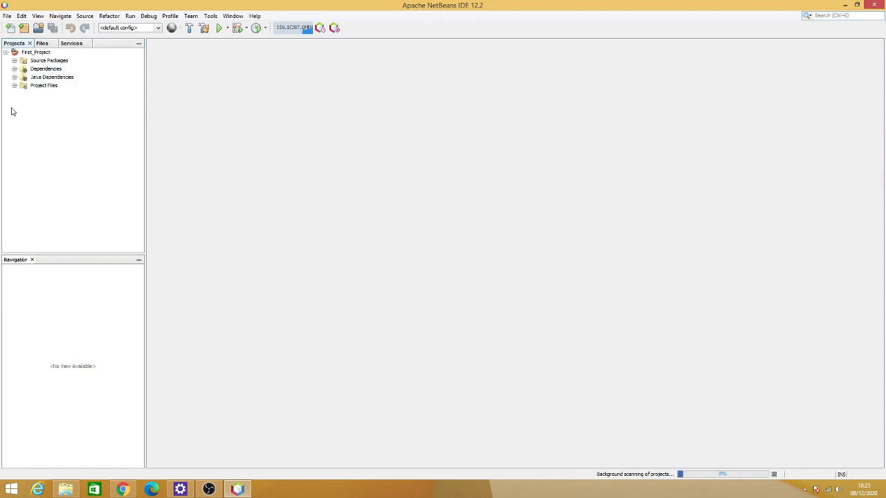
left_click(51, 62)
left_click(15, 61)
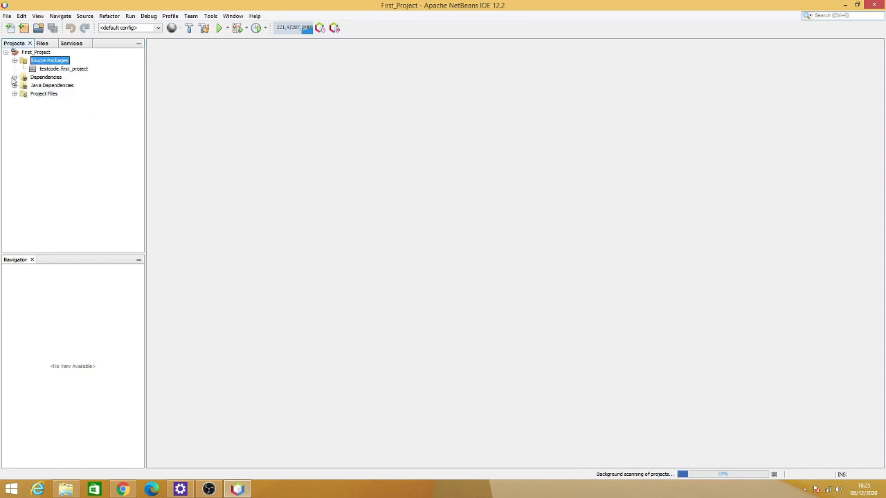
left_click(68, 71)
right_click(67, 72)
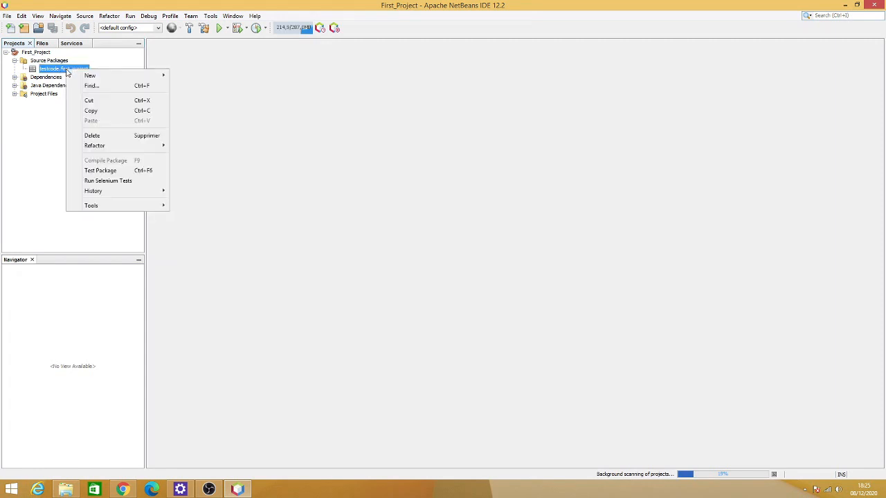
mouse_move(93, 76)
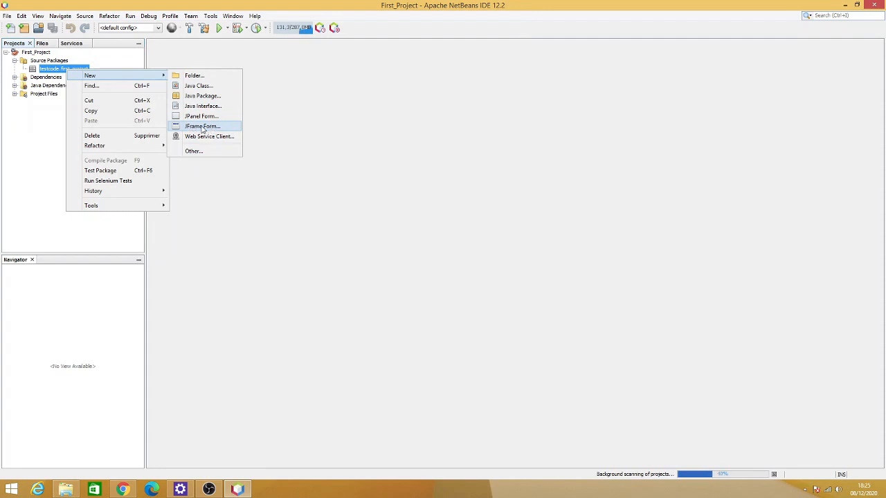
left_click(202, 126)
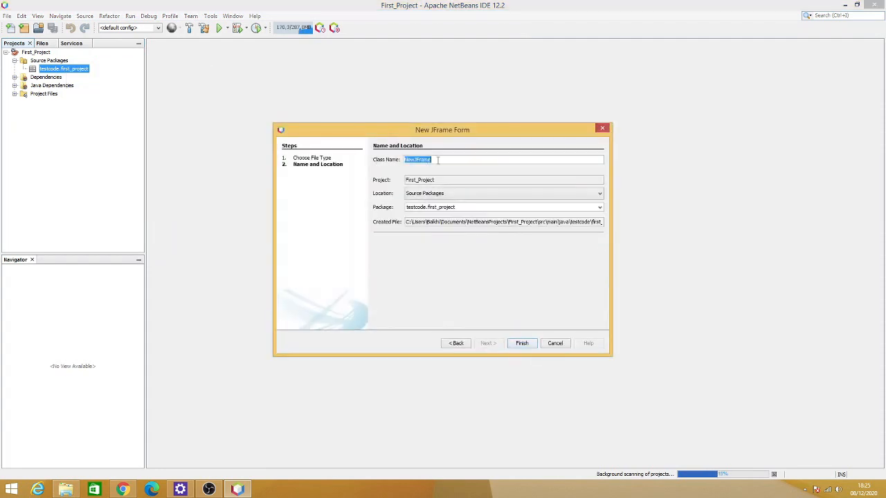
Step: Name the form class First_Frame and create it in the testcode.first_project package
key("BackSpace")
type("First_Frame")
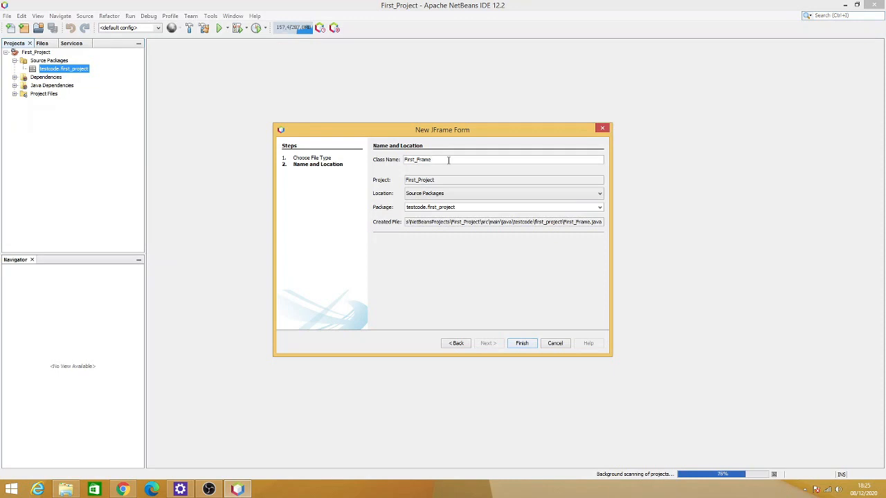
left_click_drag(463, 207, 398, 209)
left_click(464, 209)
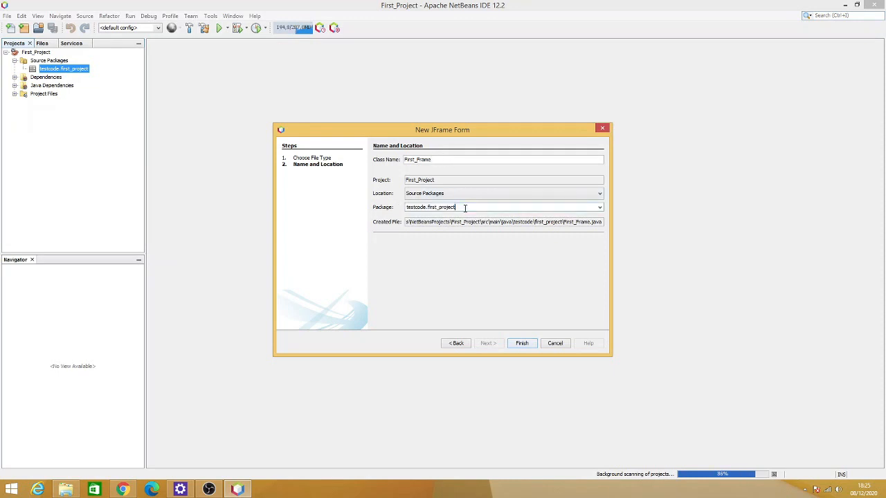
left_click(522, 343)
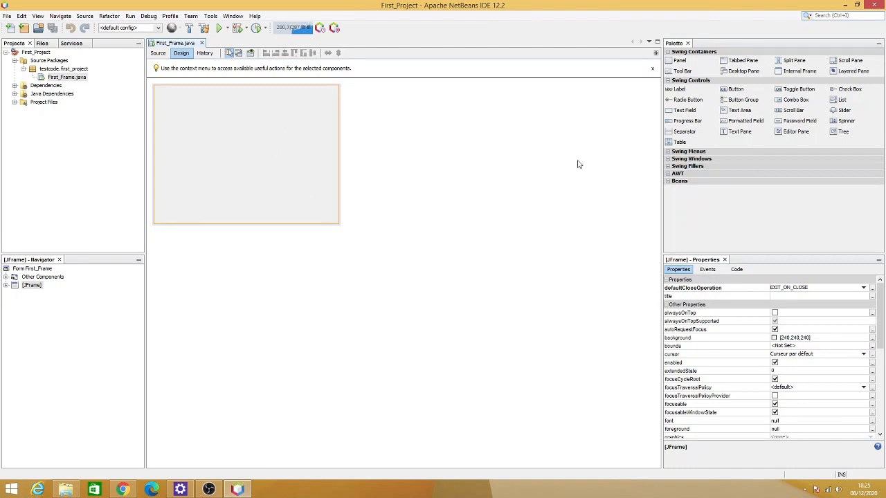
Step: Examine the components offered in the palette's Swing Containers, Swing Controls and Swing Menus categories
left_click_drag(662, 206, 686, 207)
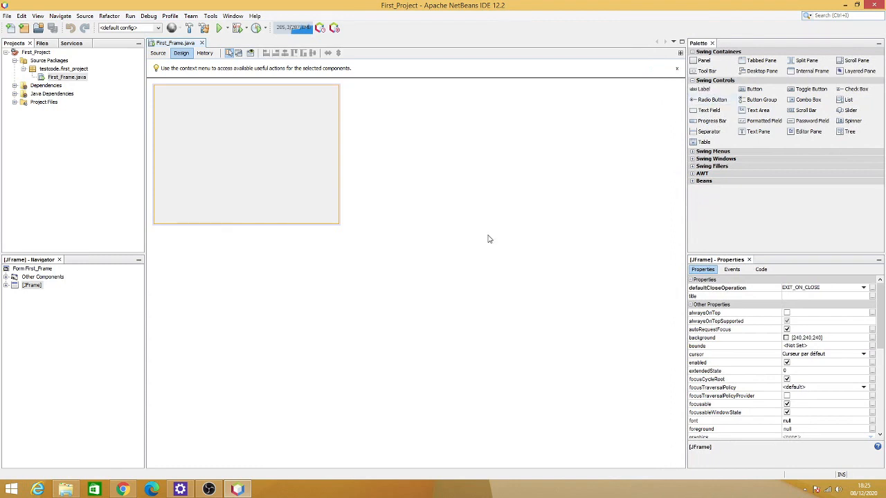
left_click(693, 52)
left_click(693, 59)
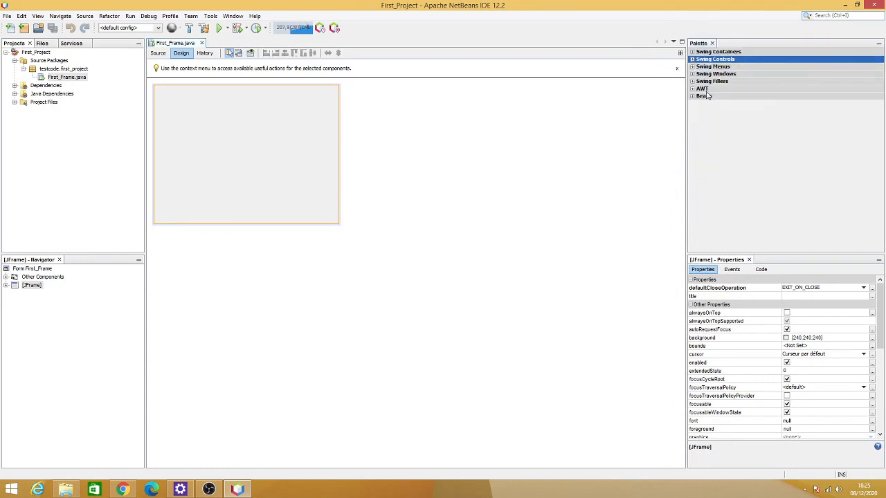
left_click(722, 52)
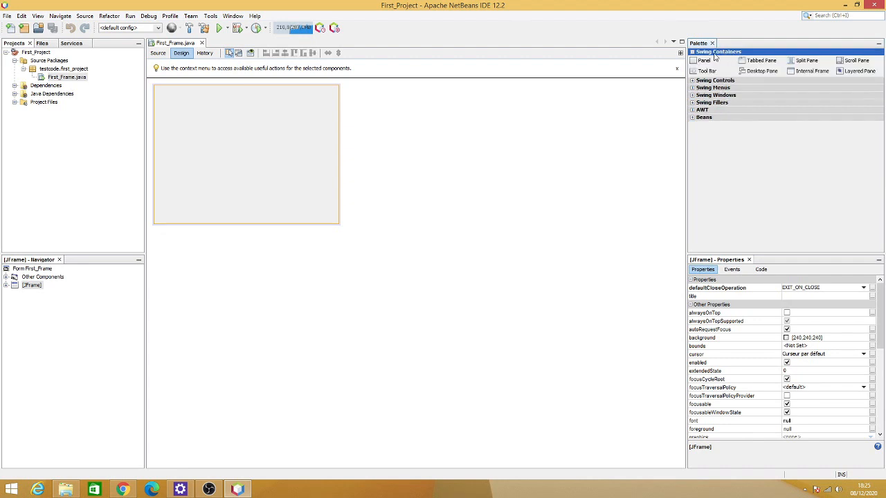
left_click(693, 52)
left_click(693, 60)
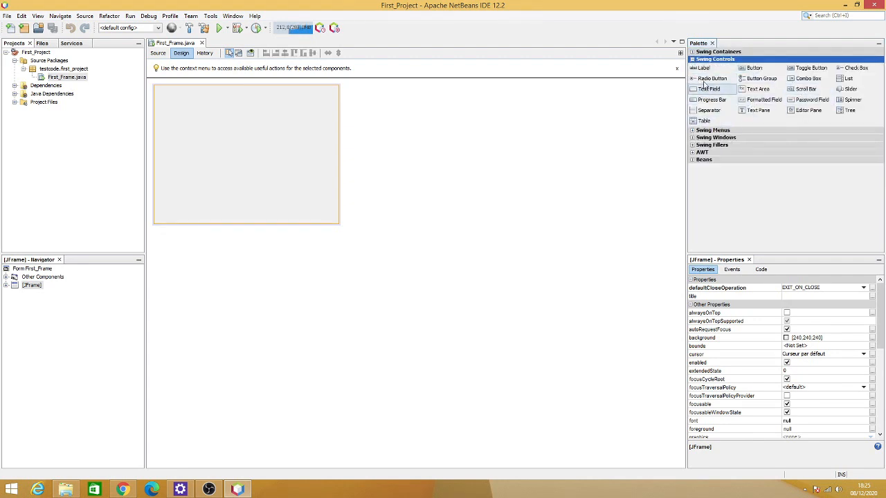
left_click(694, 61)
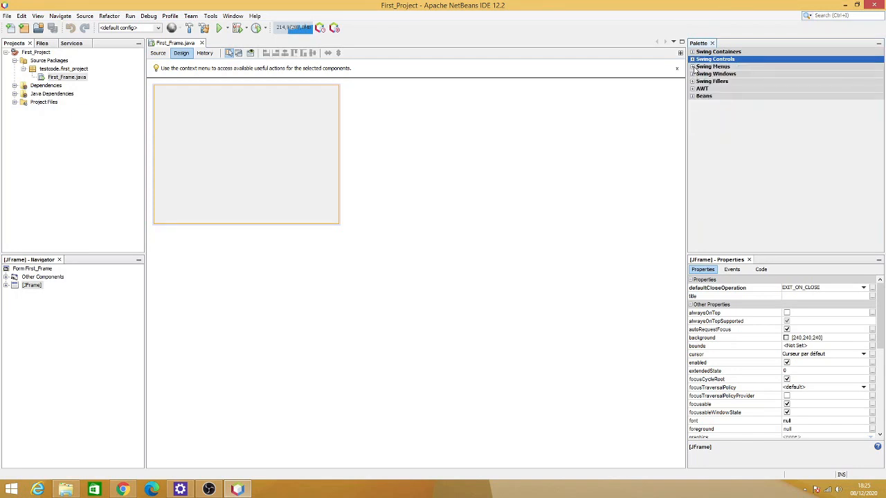
left_click(692, 67)
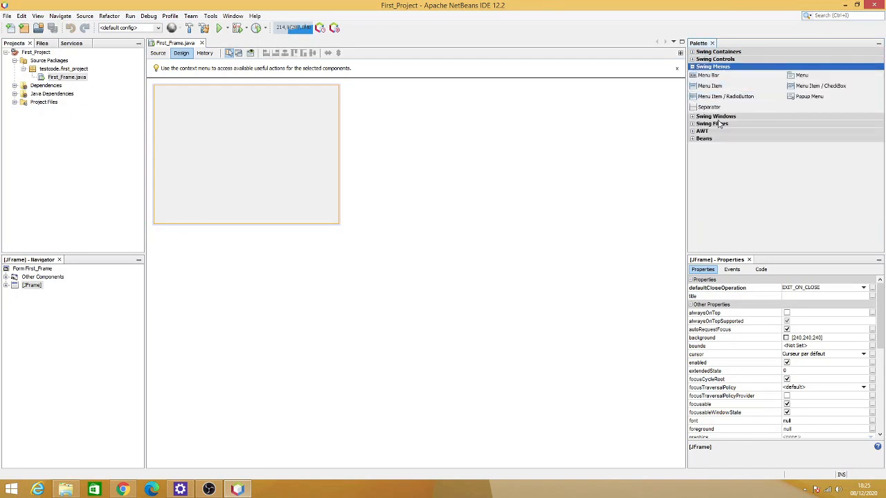
left_click(693, 67)
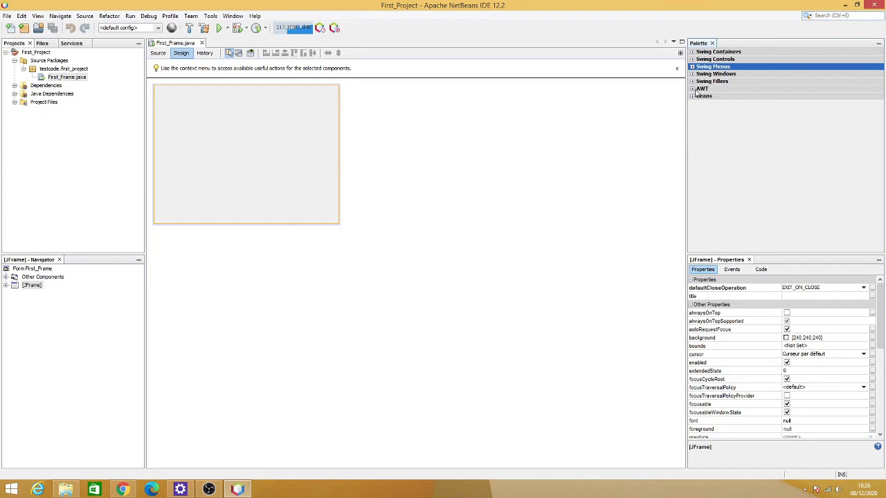
Step: Add a Swing Panel to the frame and stretch it to fill the whole frame
left_click(694, 52)
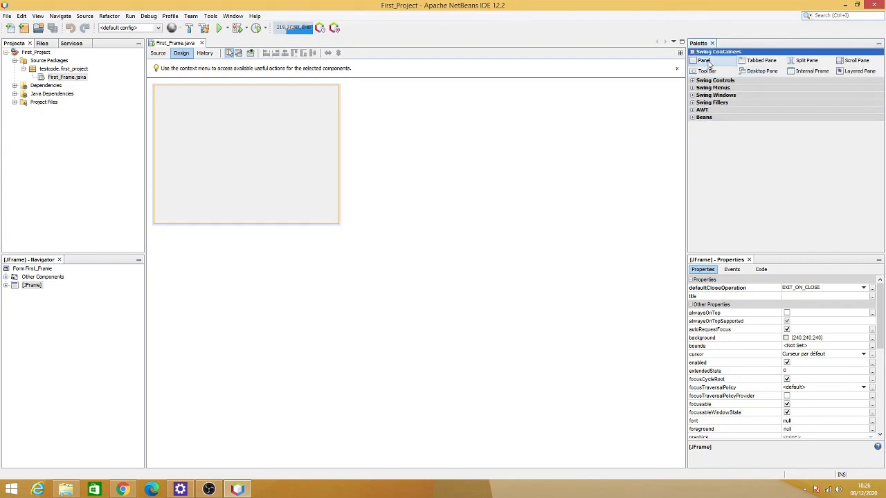
left_click(704, 61)
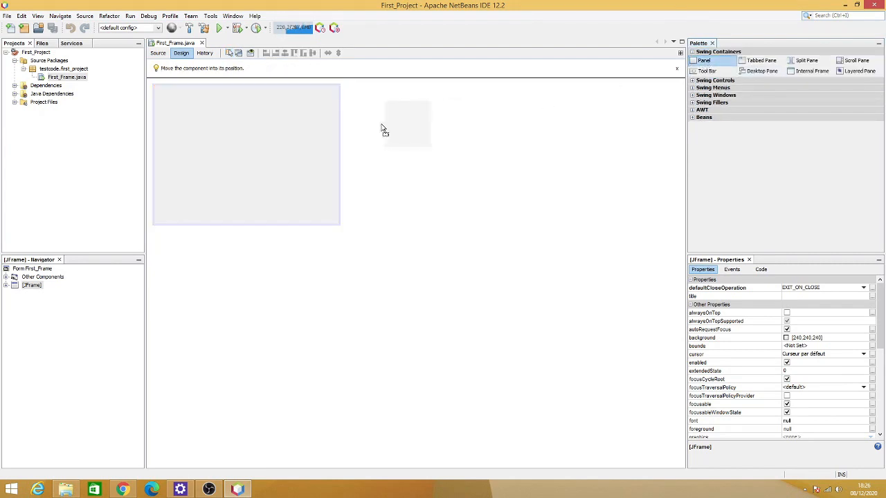
left_click(178, 116)
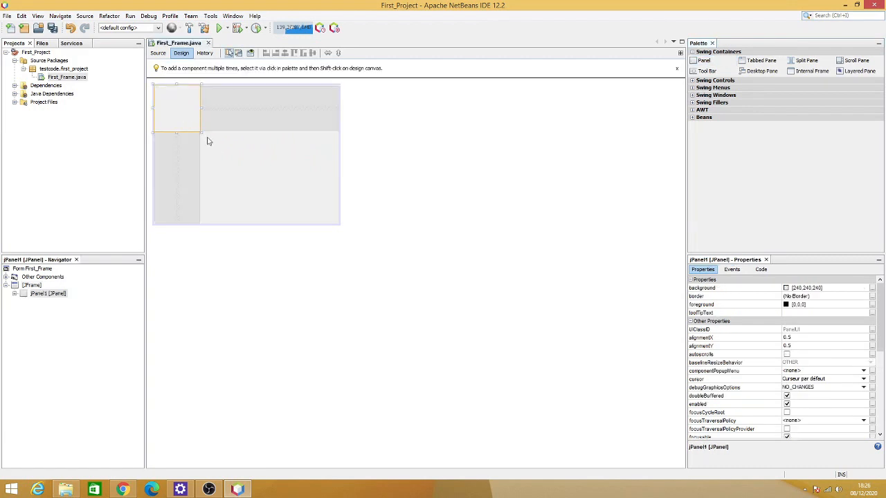
left_click_drag(200, 133, 340, 225)
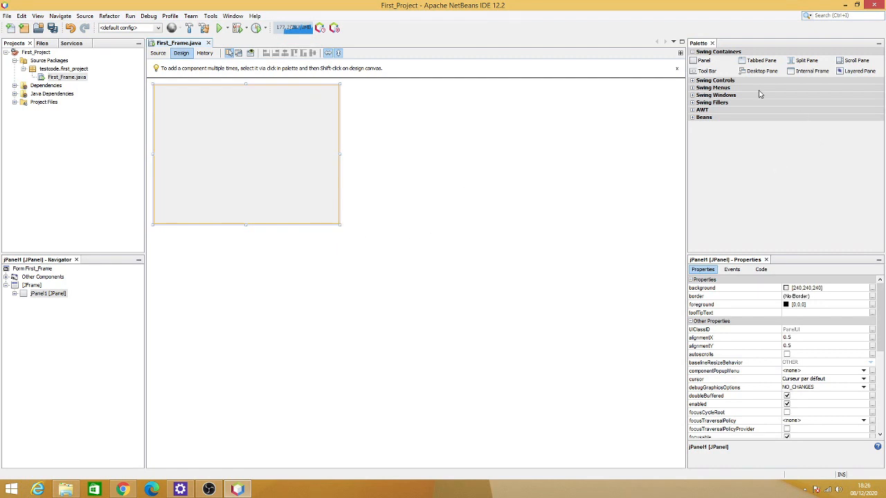
Step: Place a Swing Label in the upper-left area of the panel
left_click(696, 81)
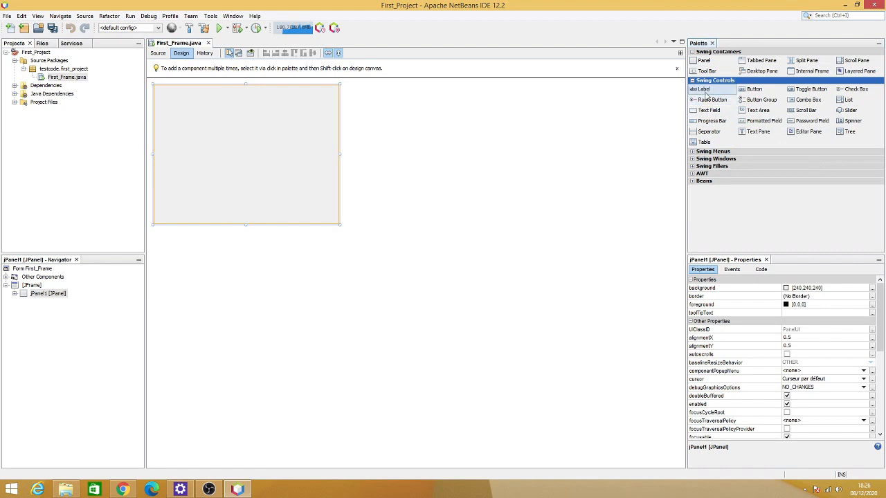
left_click(700, 90)
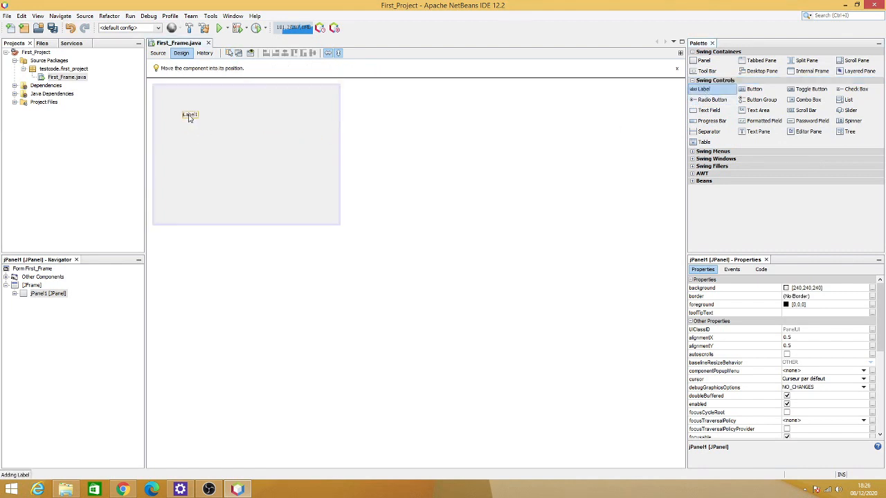
left_click(201, 113)
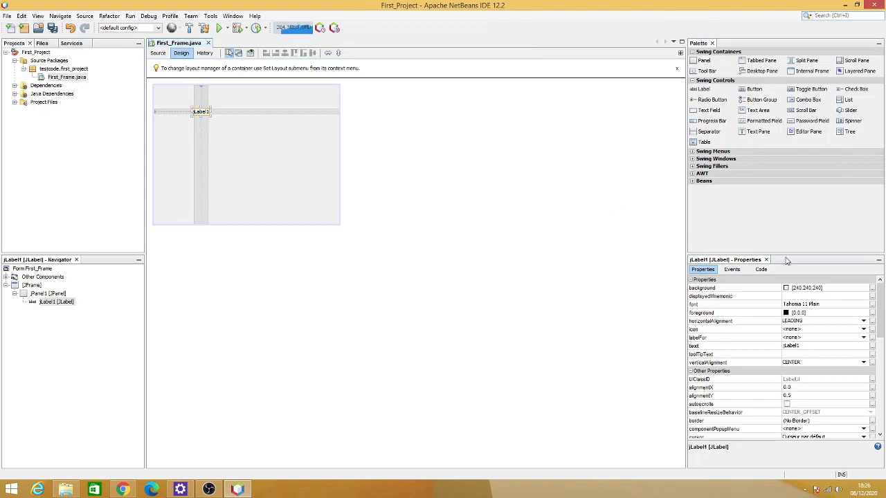
Step: Set the label's variable name to LblTest
left_click_drag(786, 253, 782, 192)
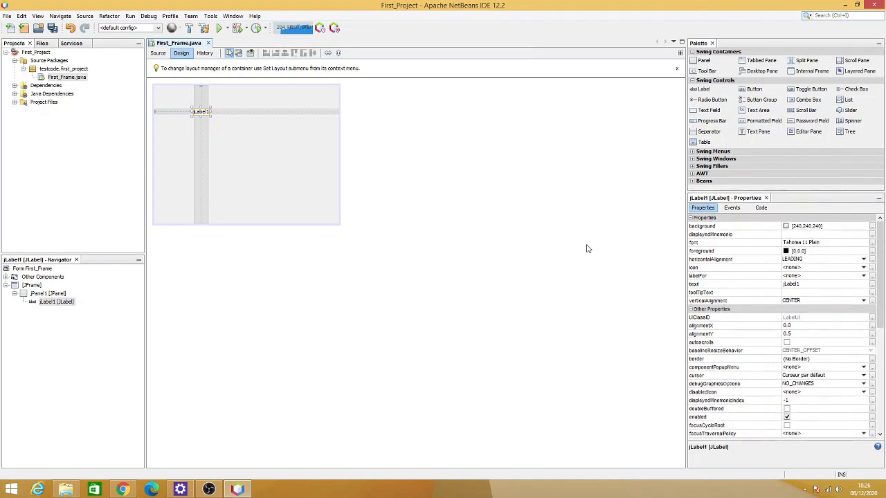
left_click(761, 207)
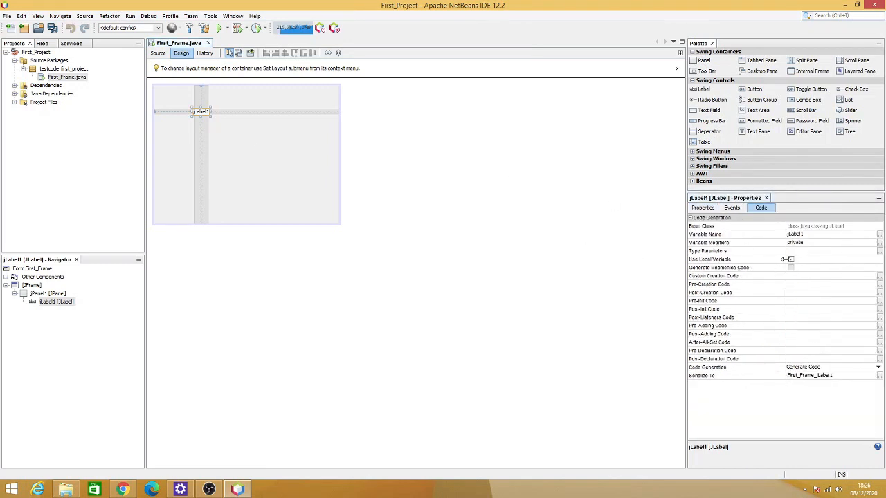
left_click(812, 235)
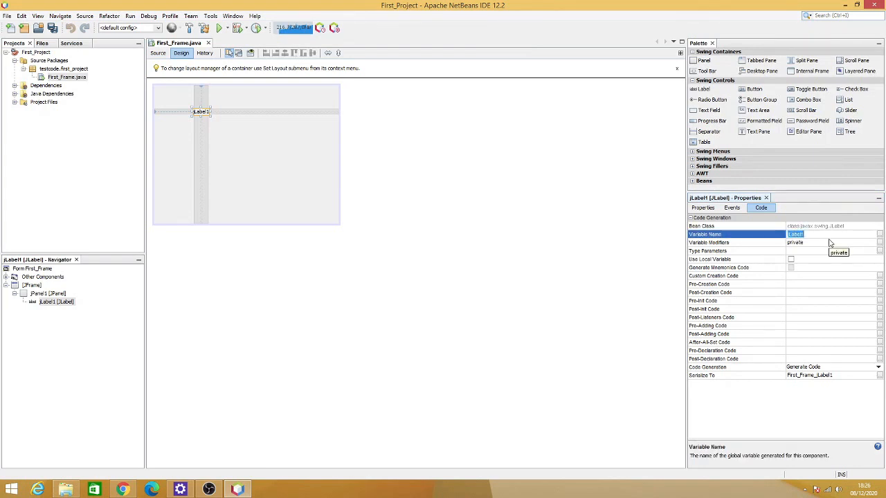
key("BackSpace")
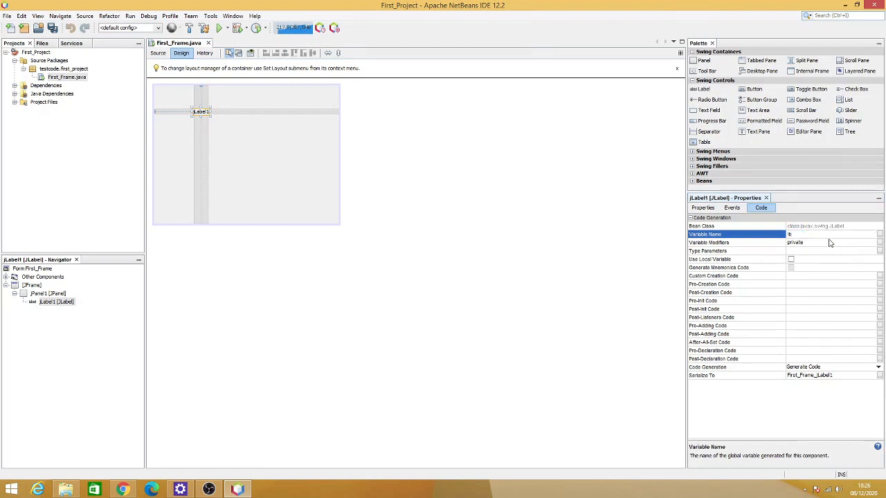
key("BackSpace")
key("BackSpace")
type("LblTest")
key("Return")
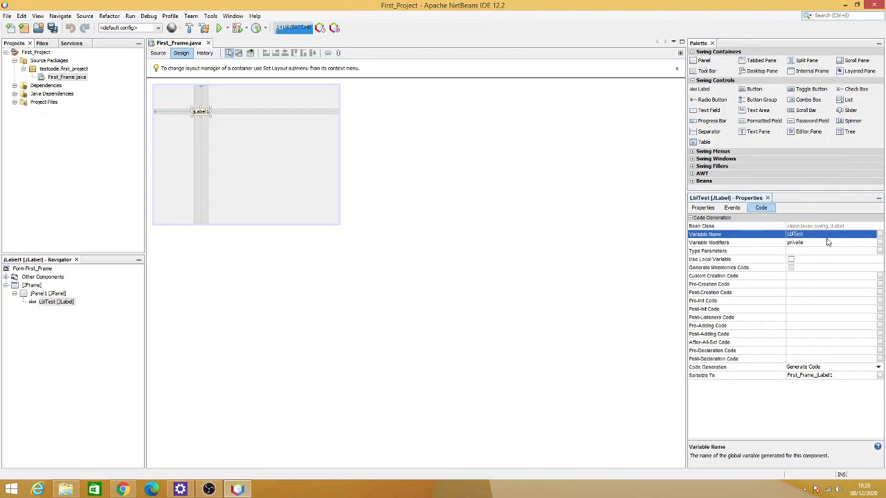
Step: Clear the display text of the LblTest label so it is empty
left_click(711, 215)
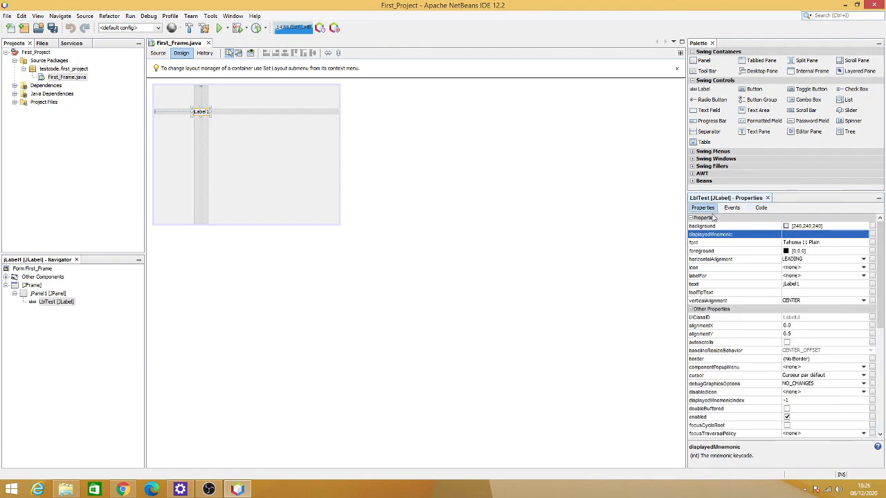
left_click(808, 284)
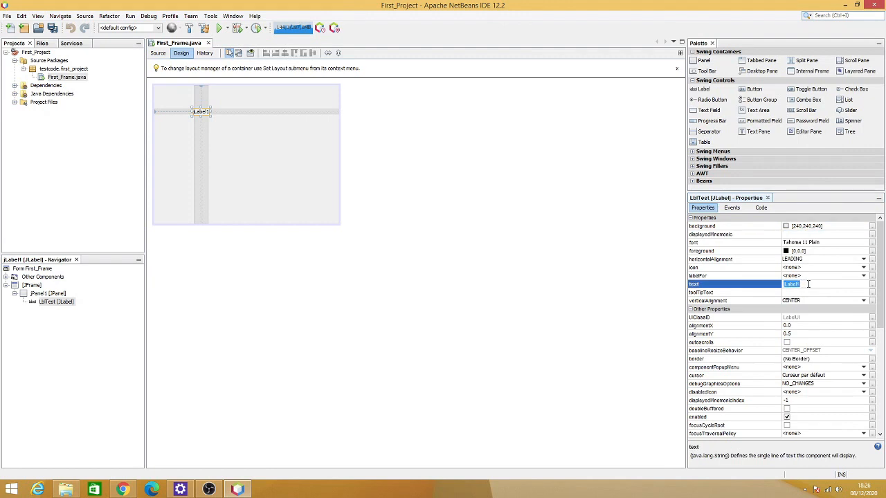
key("BackSpace")
left_click(210, 116)
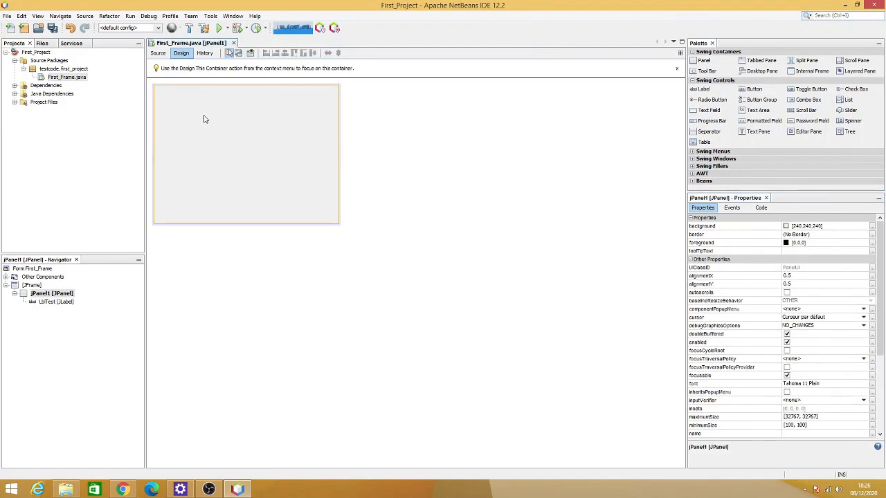
left_click_drag(173, 95, 251, 138)
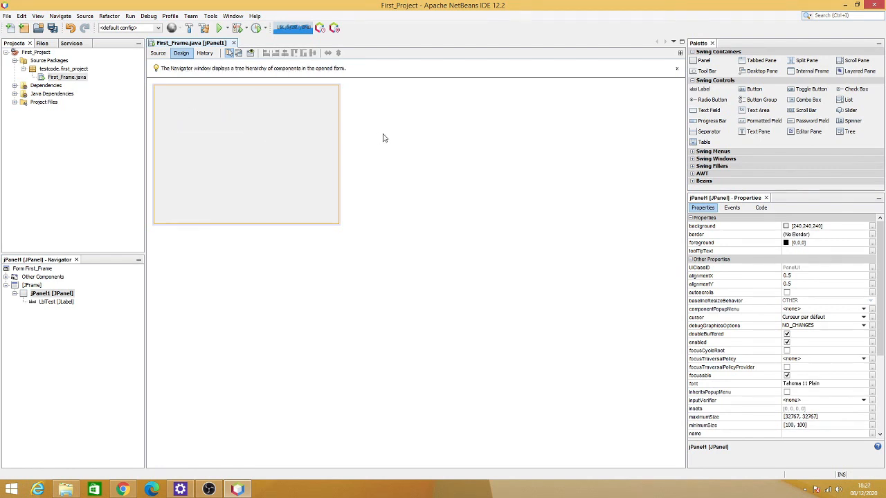
Step: Enlarge the empty LblTest label into a wide rectangle spanning most of the panel's upper part
left_click(57, 303)
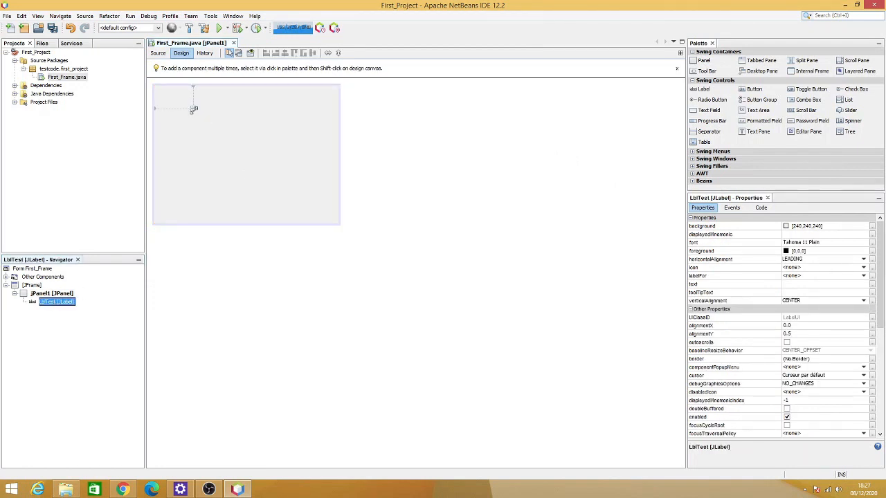
left_click_drag(194, 110, 316, 132)
left_click_drag(191, 118, 174, 119)
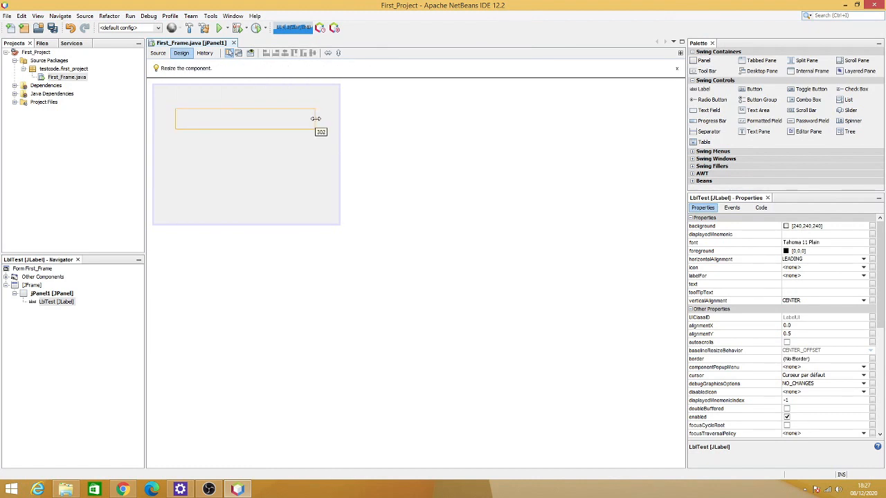
left_click_drag(173, 120, 173, 122)
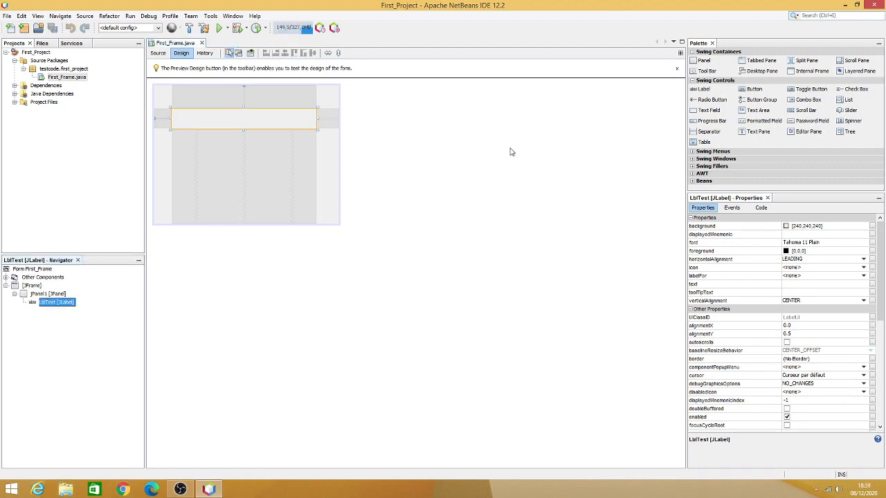
Step: Place a Swing Button below the LblTest label and enlarge it into a wide, horizontally centred rectangle
left_click(752, 90)
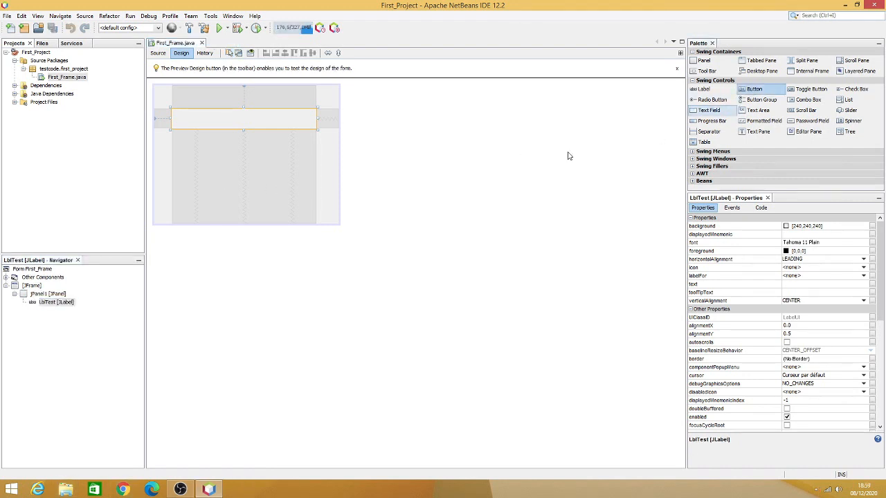
left_click(234, 164)
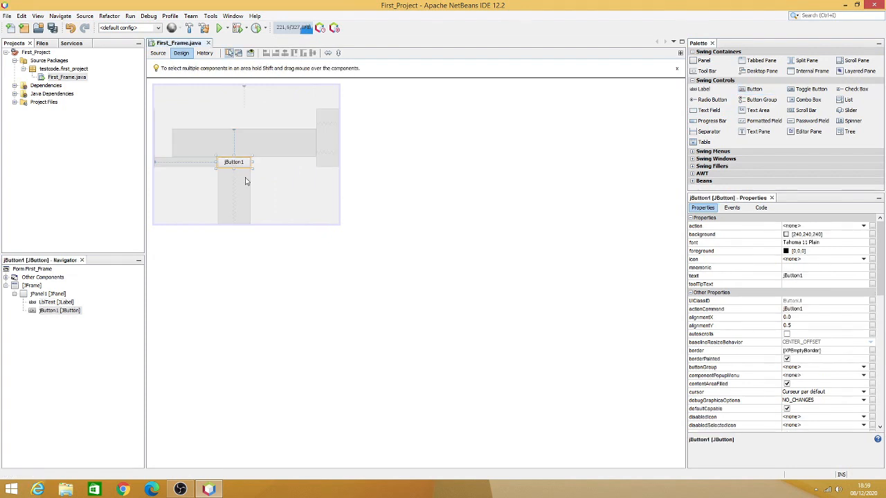
mouse_move(236, 166)
left_mouse_down()
mouse_move(222, 171)
mouse_move(253, 186)
mouse_move(292, 186)
left_mouse_up()
left_click_drag(202, 173, 196, 173)
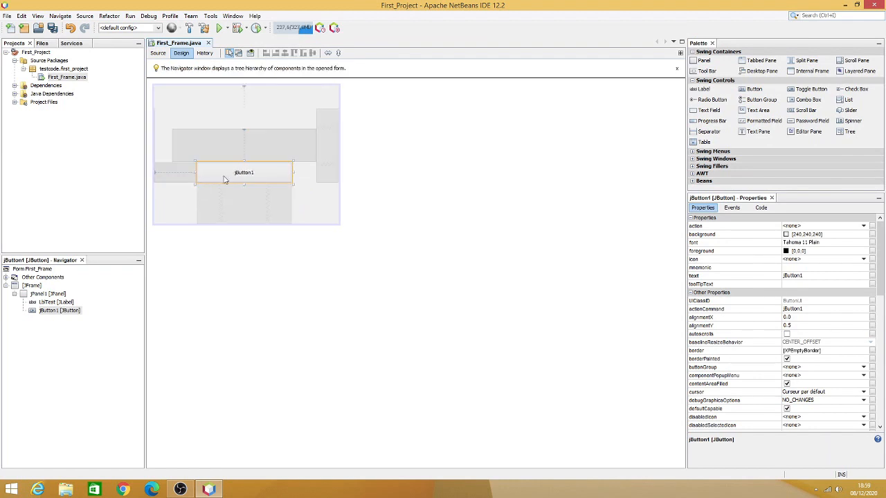
Step: Set the display text of the new button to Tester
left_click(808, 277)
key("BackSpace")
type("Tester")
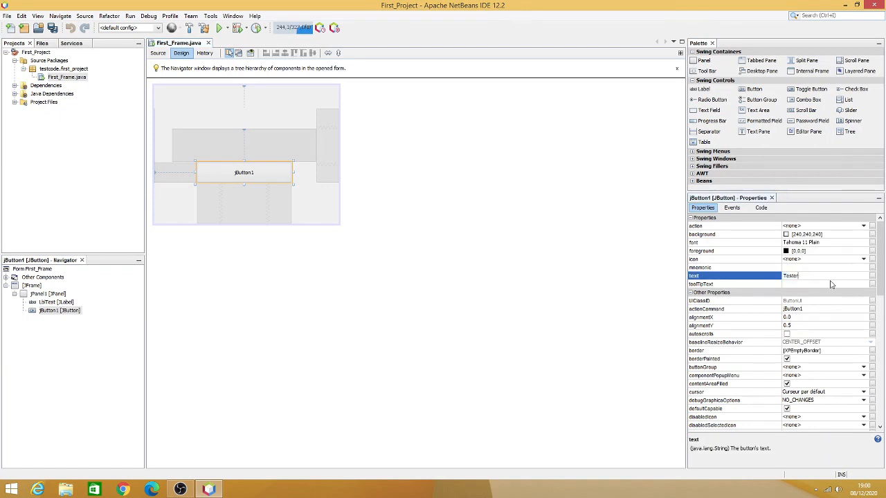
key("Return")
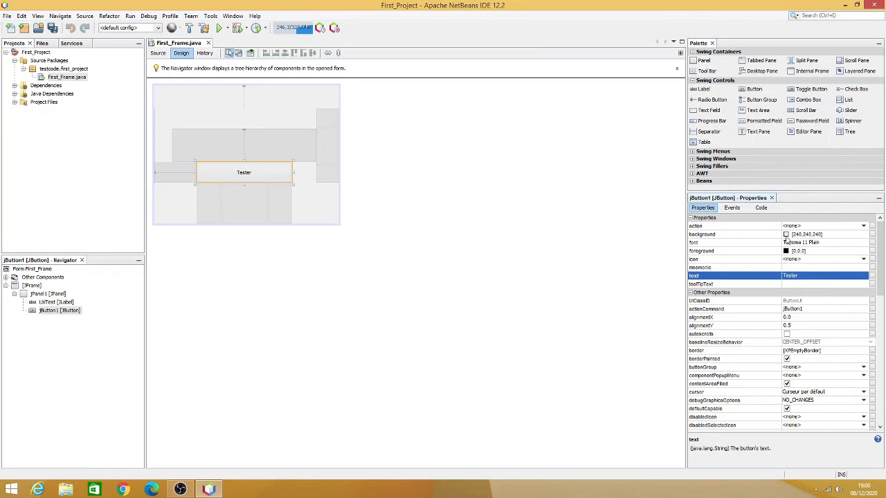
Step: Set the Tester button's variable name to BtnTest
left_click(763, 211)
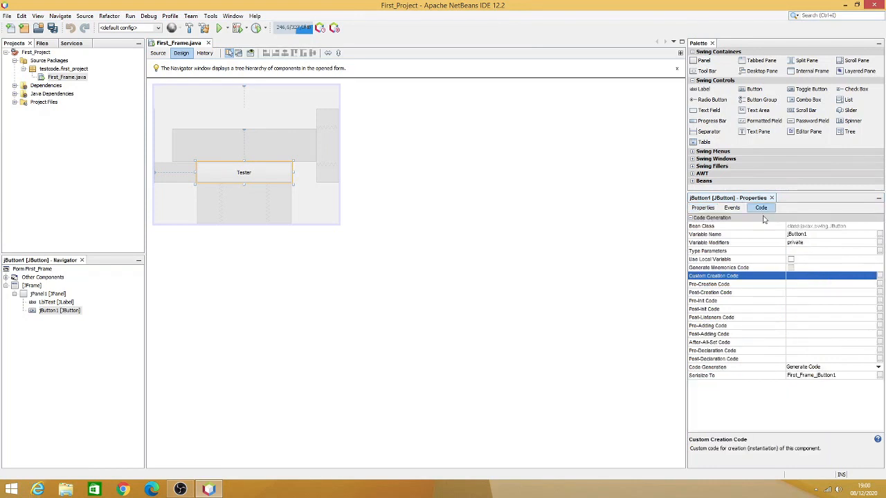
left_click(819, 234)
type("Btn_test")
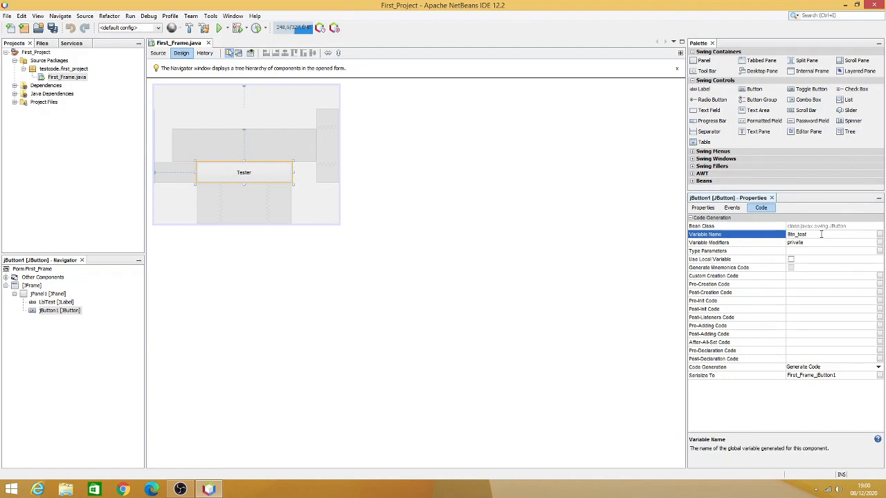
key("BackSpace")
type("Test")
key("Return")
left_click(283, 130)
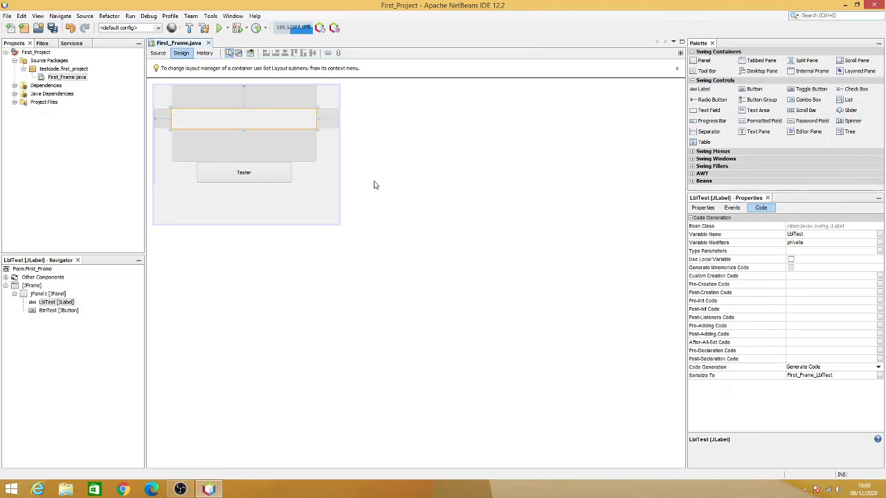
Step: Add an actionPerformed event handler to the Tester button
left_click(255, 176)
right_click(255, 176)
mouse_move(301, 203)
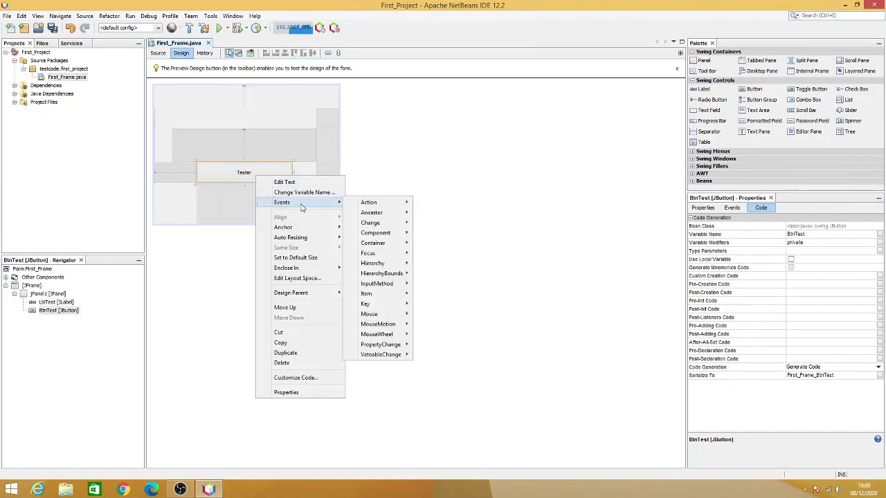
mouse_move(381, 203)
left_click(438, 204)
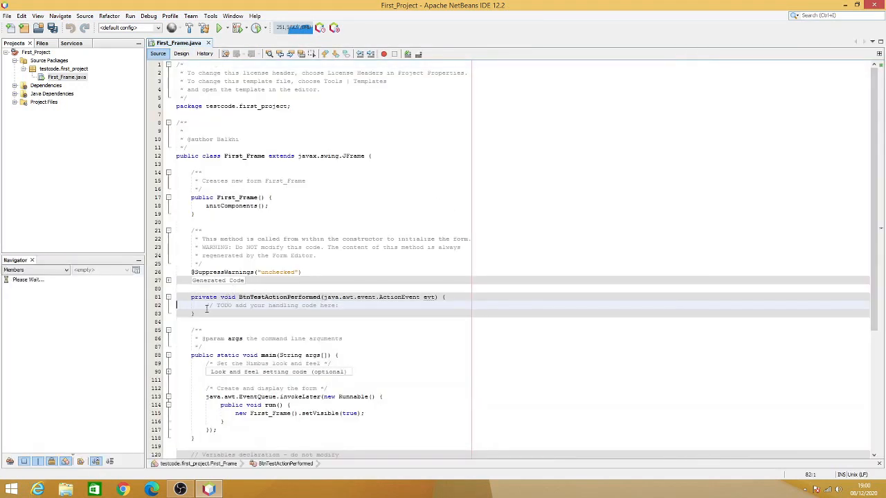
Step: Replace the TODO comment in the BtnTestActionPerformed method with LblTest.setText("Hello World...");
left_click_drag(207, 308, 361, 307)
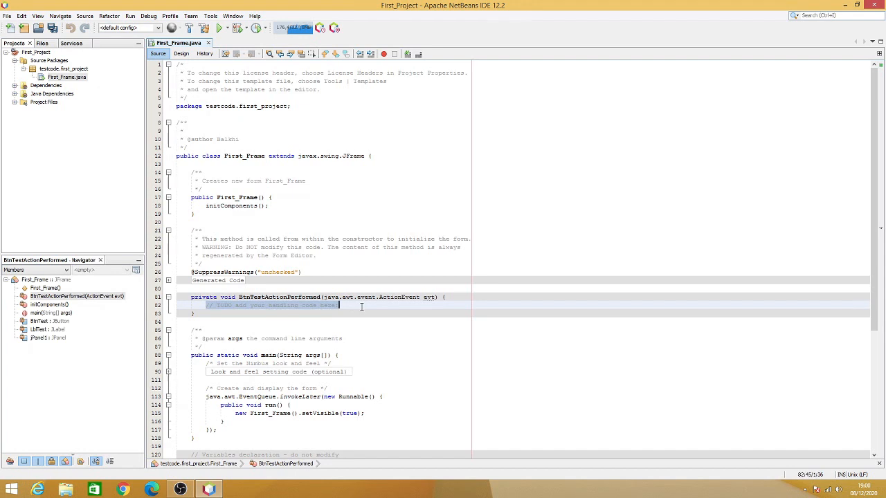
key("Delete")
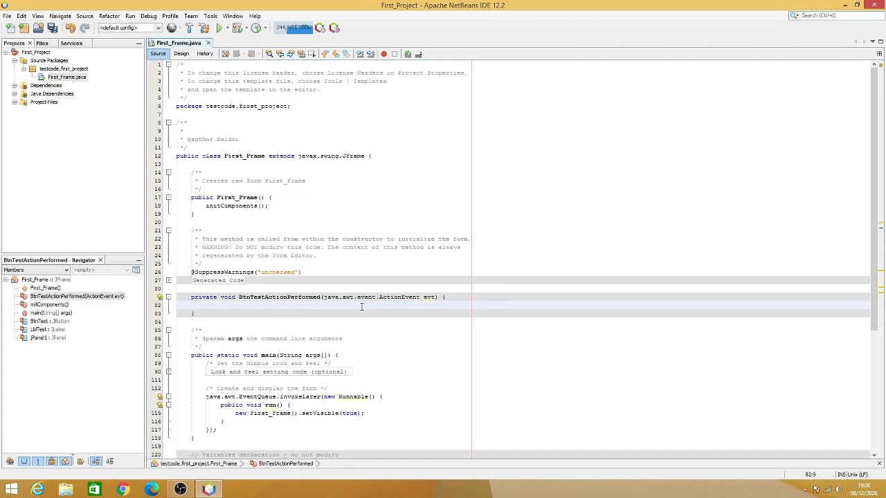
type("lbl")
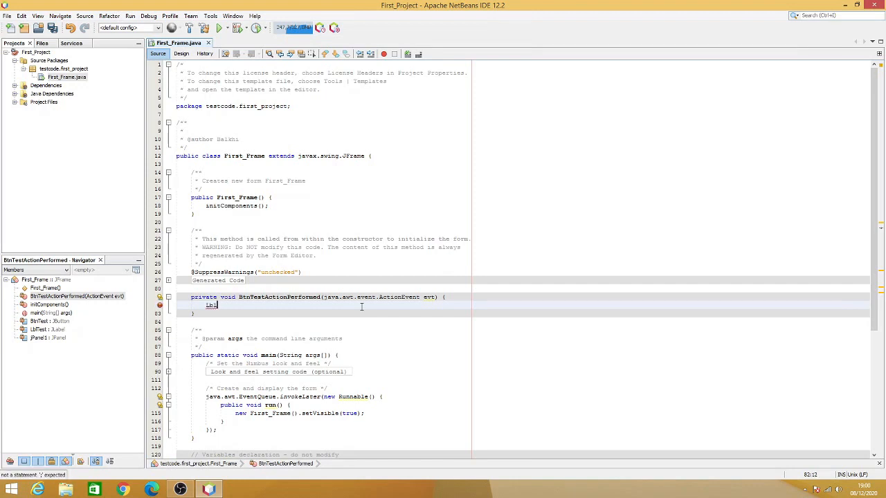
key("ctrl+space")
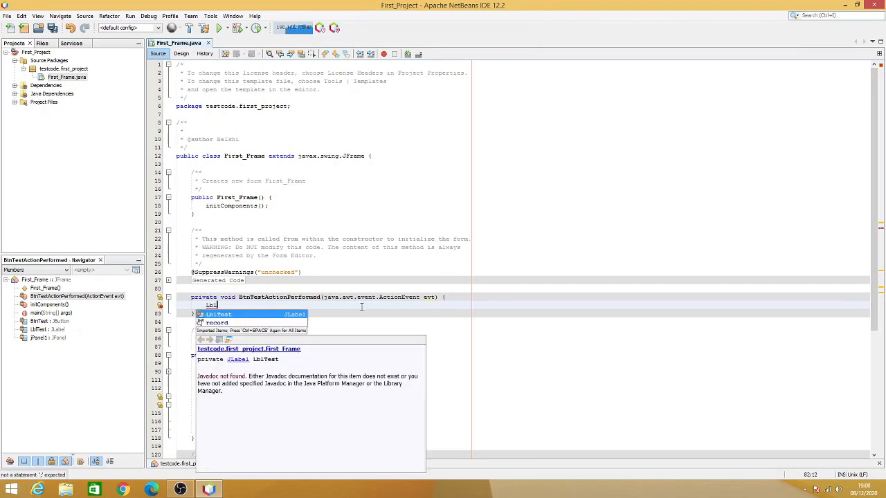
key("Return")
type(".")
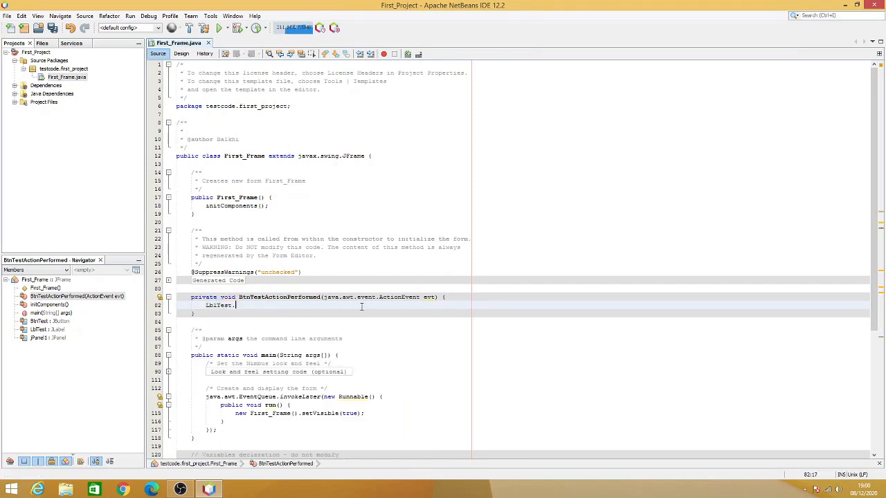
type("set")
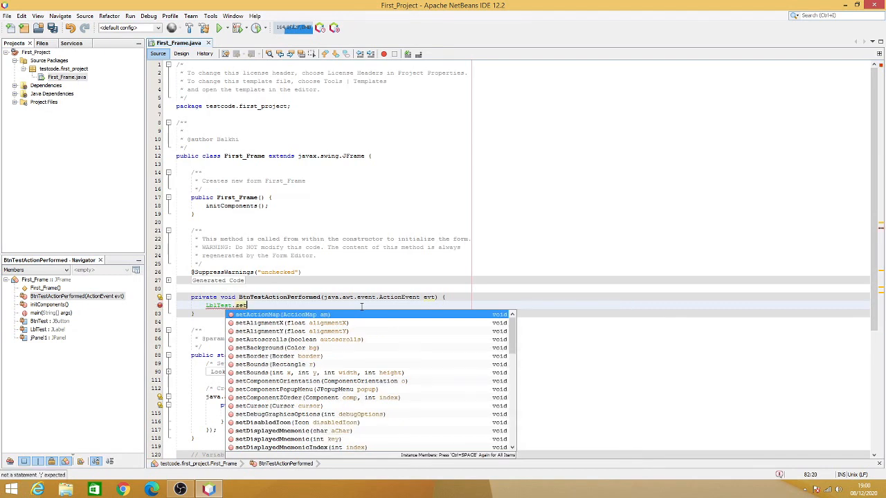
type("T")
key("Return")
type("\"")
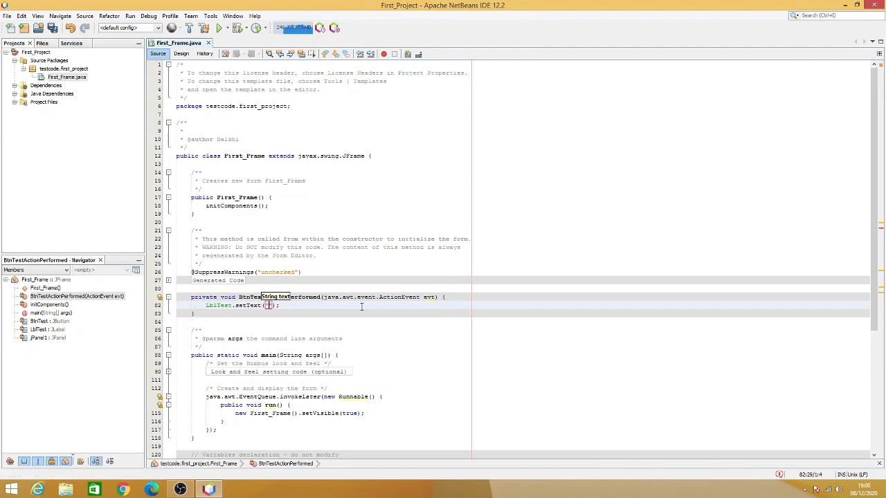
type("Hello World")
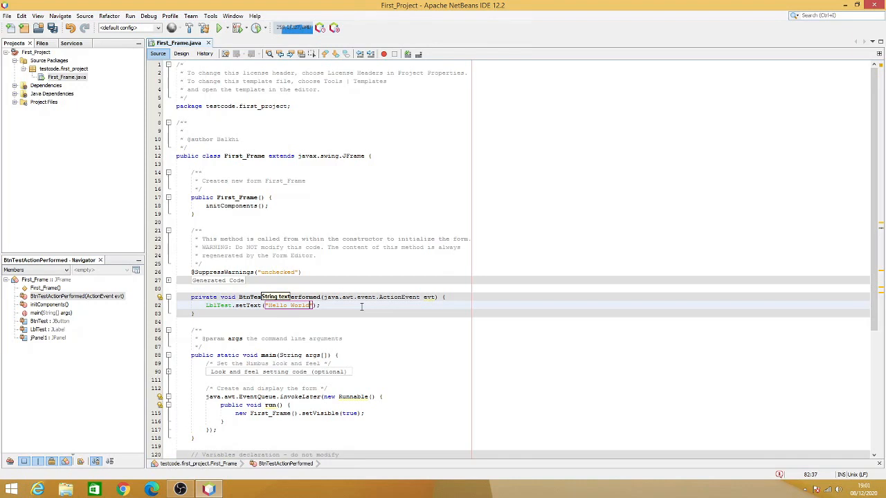
type("...")
key("End")
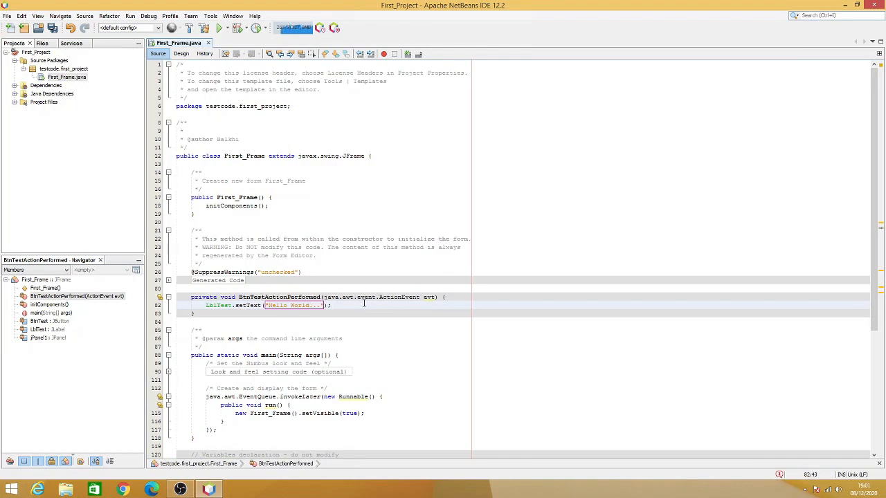
Step: Save First_Frame.java and run the project with testcode.first_project.First_Frame as the main class
left_click(53, 28)
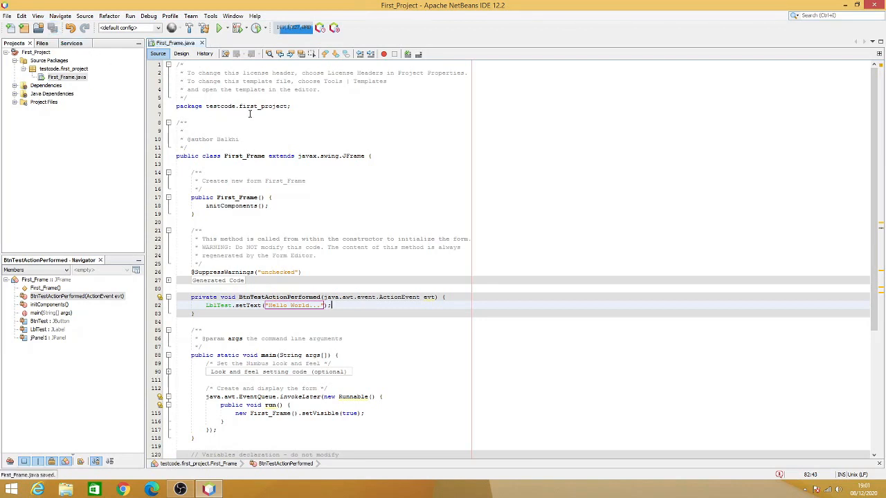
left_click(220, 30)
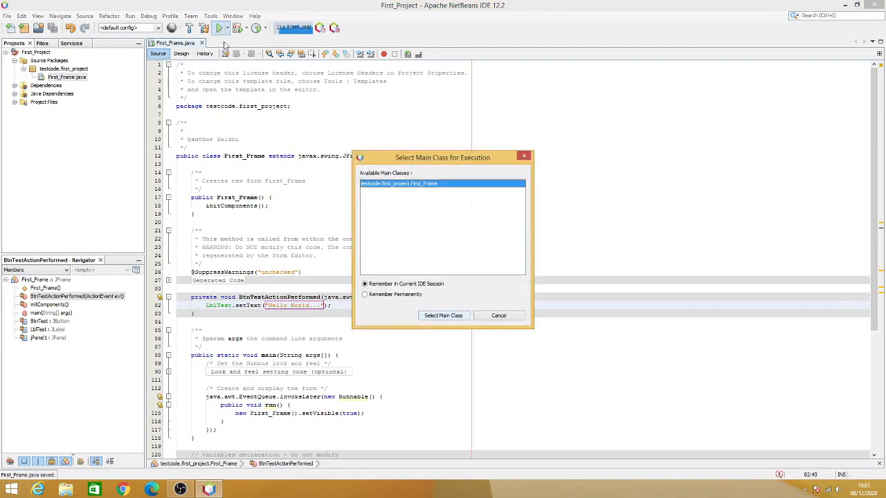
left_click(389, 185)
left_click(447, 316)
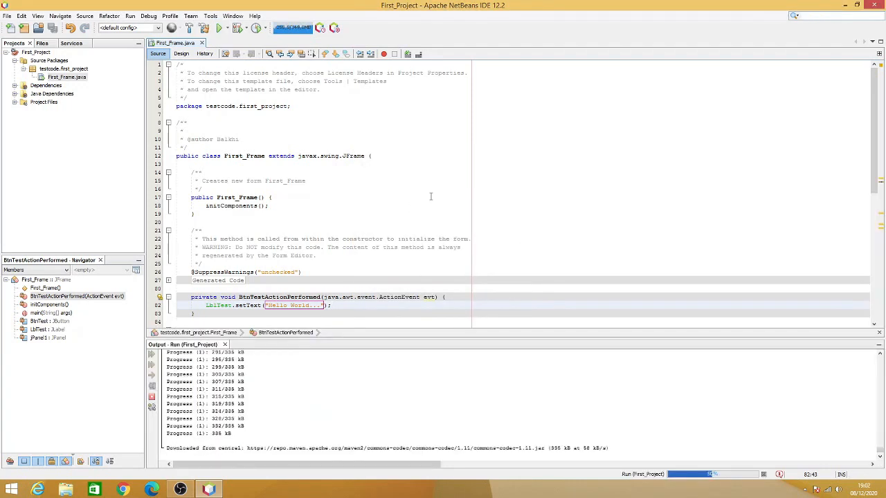
Step: Move the running form's window towards the middle of the screen and test it by activating its Tester button
left_click_drag(96, 14, 372, 104)
left_click(372, 193)
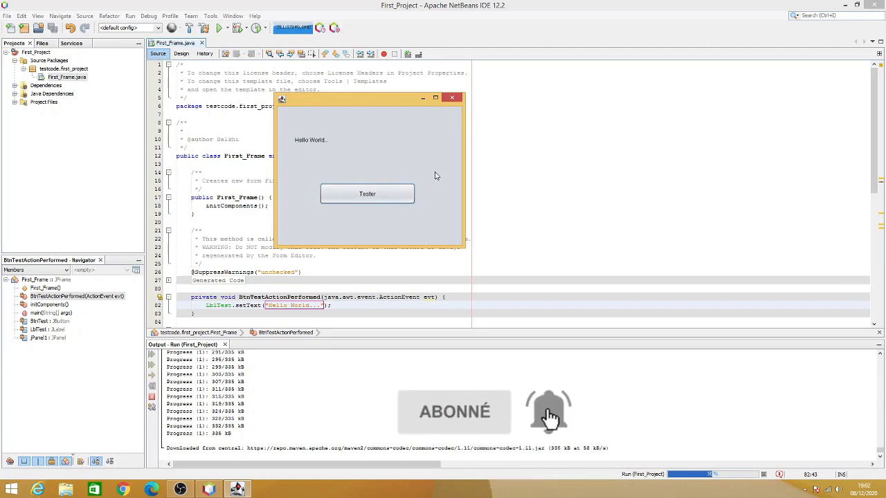
left_click(452, 98)
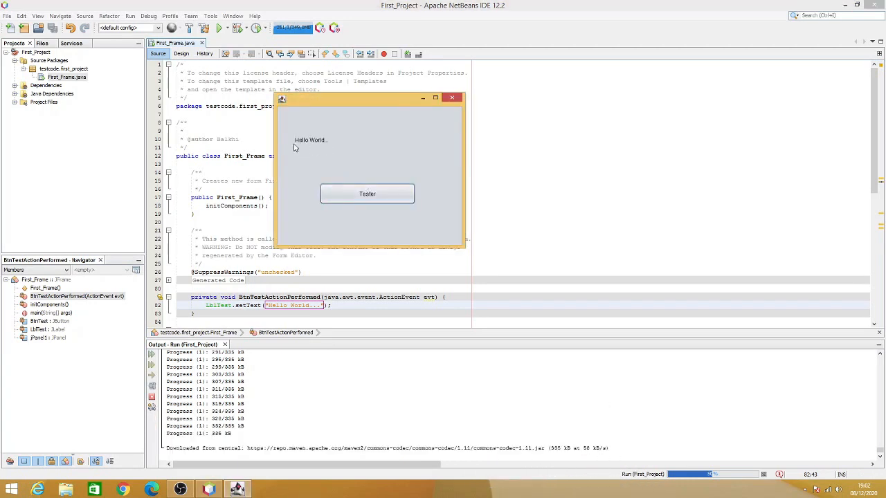
left_click(453, 99)
left_click(453, 99)
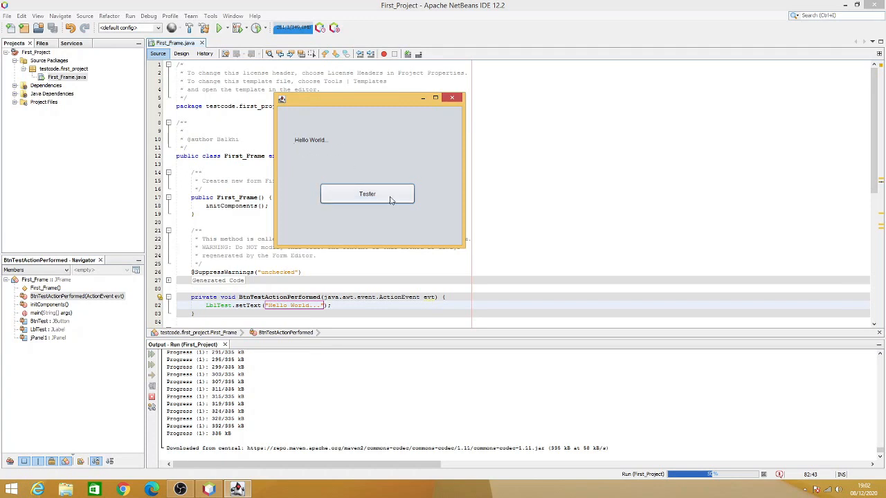
left_click(453, 99)
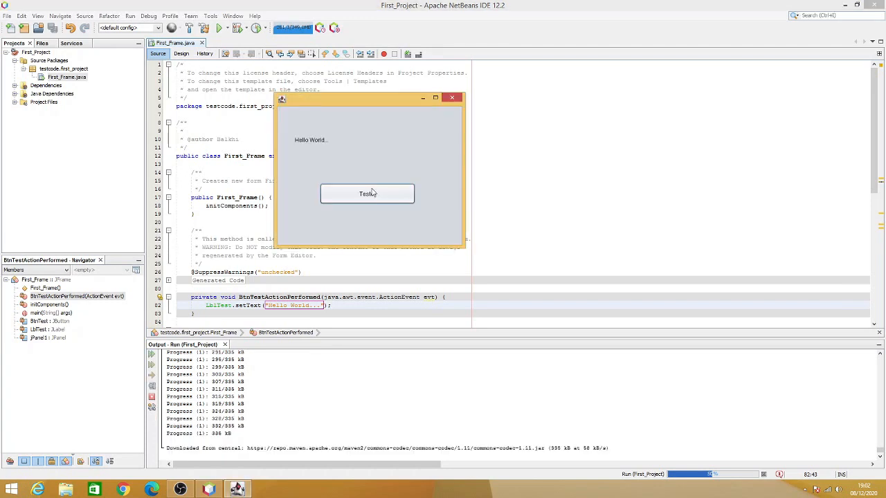